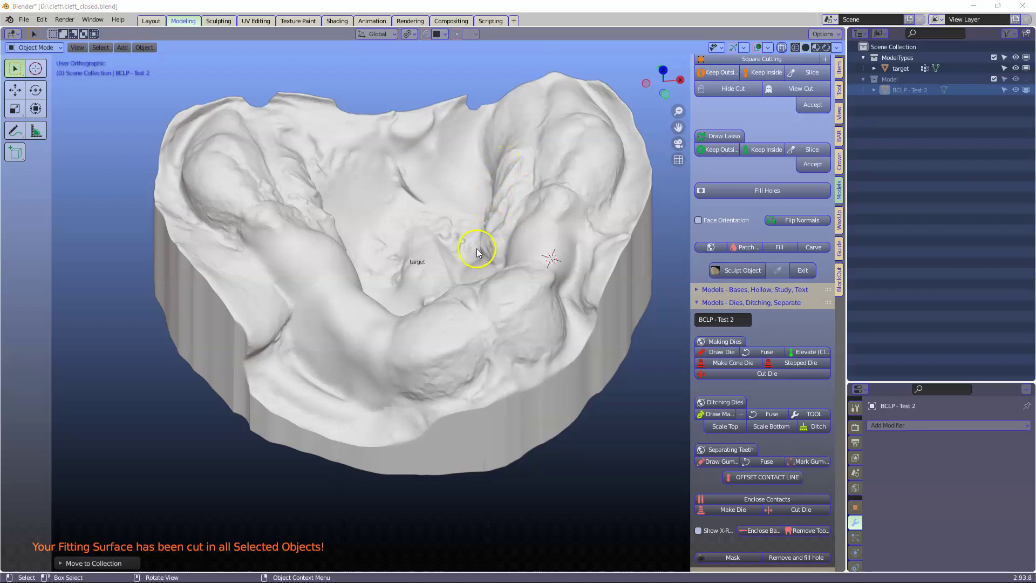
Step: Open the BlockOut tools and select the target cleft model in the scene
scroll(412, 273, "up", 1)
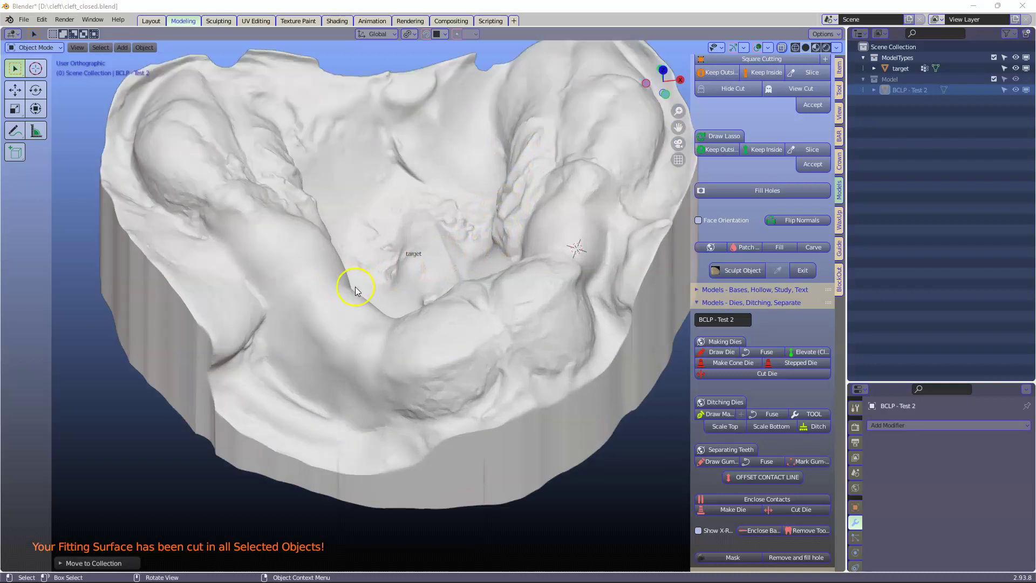
middle_click_drag(356, 287, 342, 303)
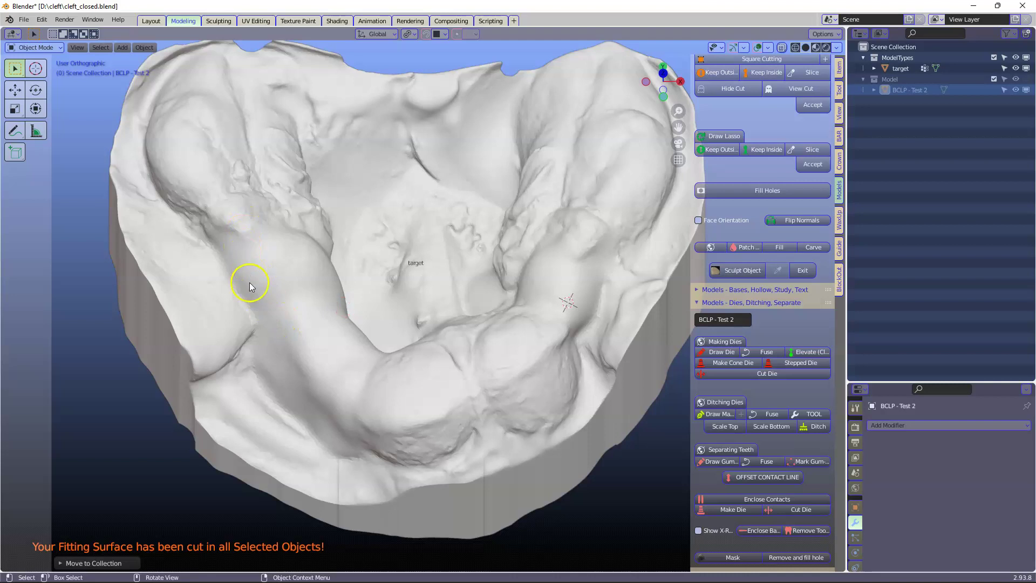
middle_click_drag(346, 334, 375, 301)
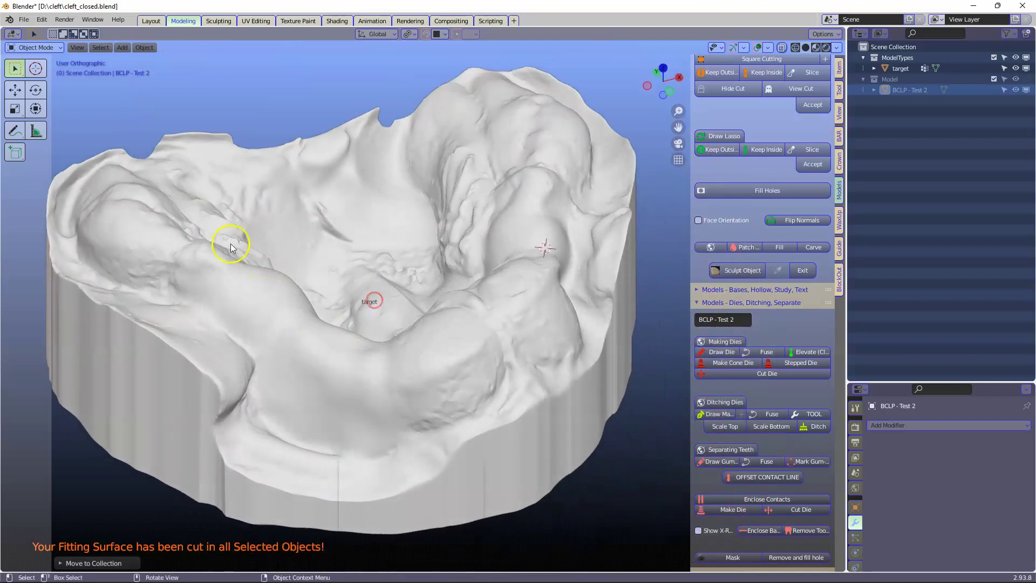
middle_click_drag(312, 338, 357, 237, "shift")
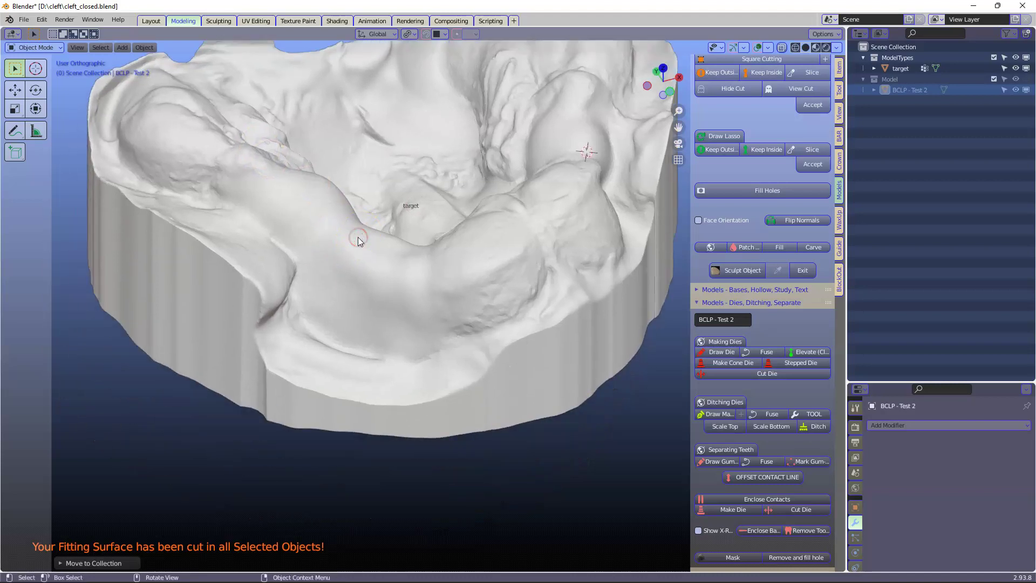
left_click(839, 276)
middle_click_drag(463, 262, 467, 278)
left_click(467, 278)
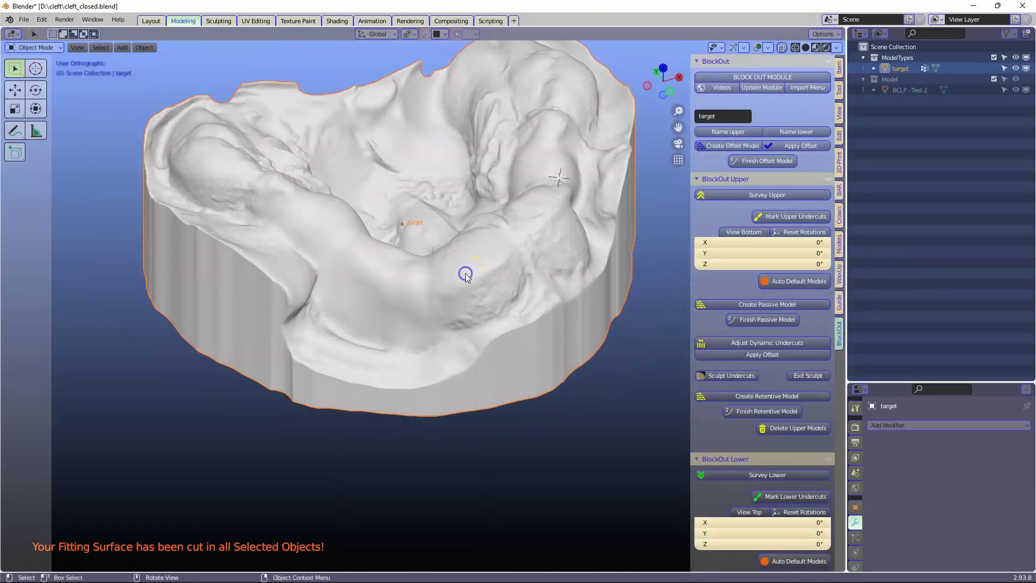
Step: Compare the target model with the BCLP - Test 2 scan by switching their visibility, ending with the target shown and selected
middle_click_drag(499, 197, 527, 190)
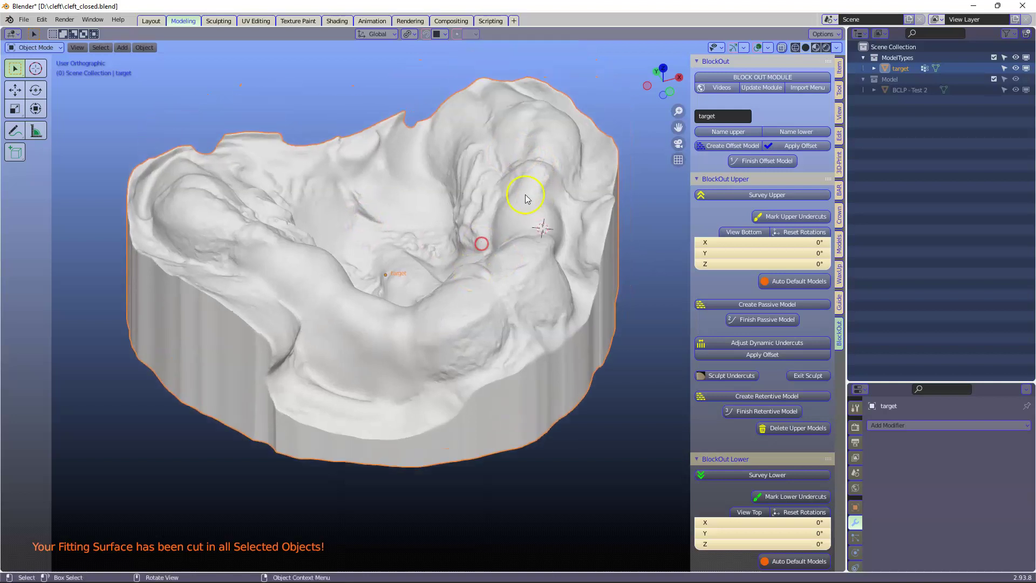
left_click(1027, 68)
left_click(1027, 69)
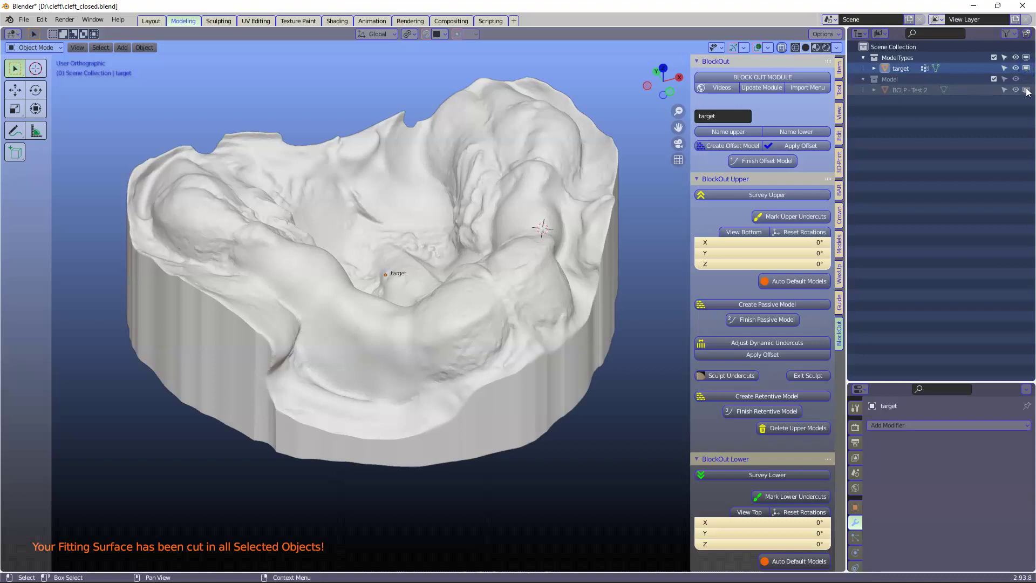
left_click(1027, 68)
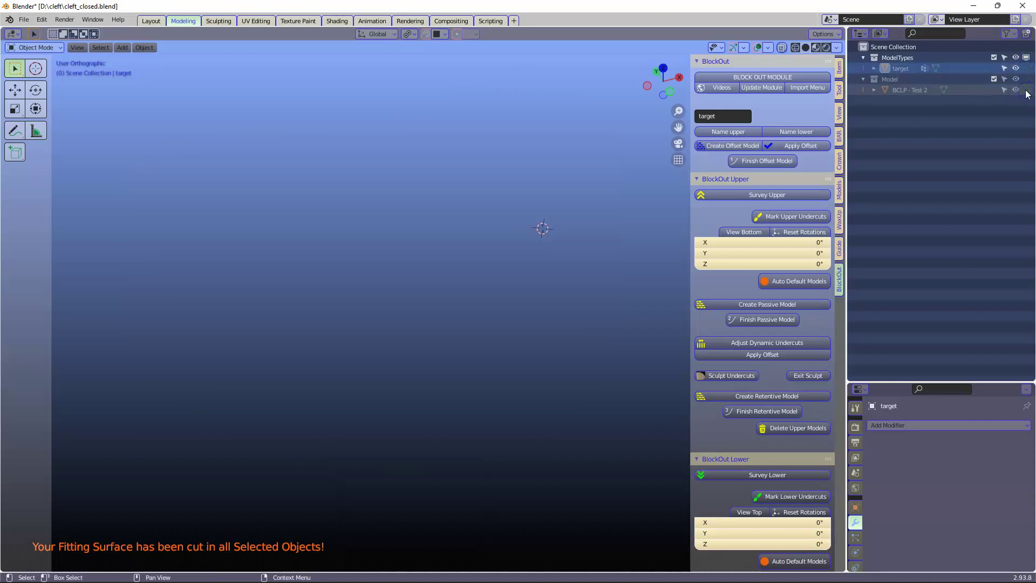
left_click(1027, 90)
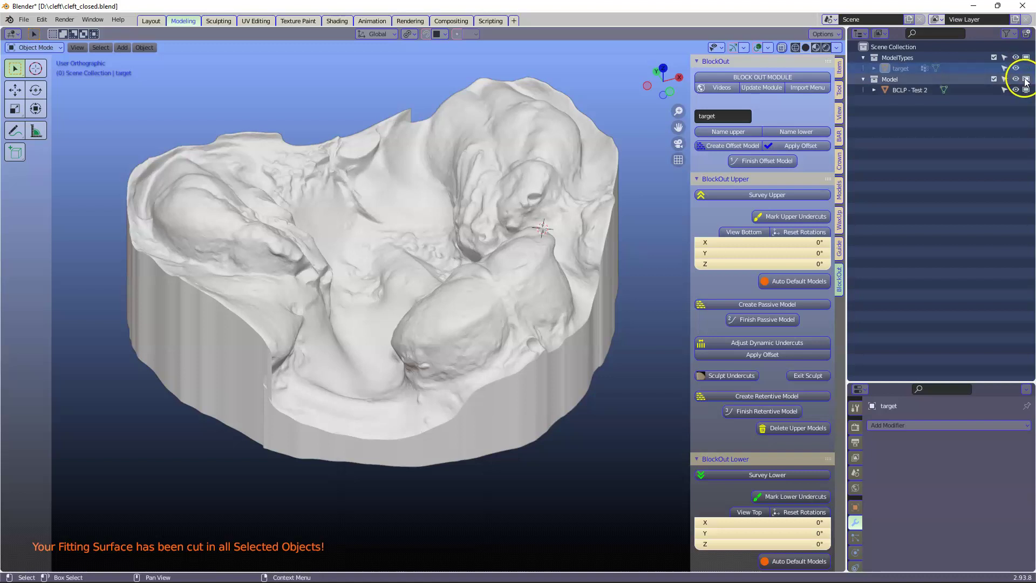
left_click(1026, 79)
left_click(1027, 69)
left_click(480, 241)
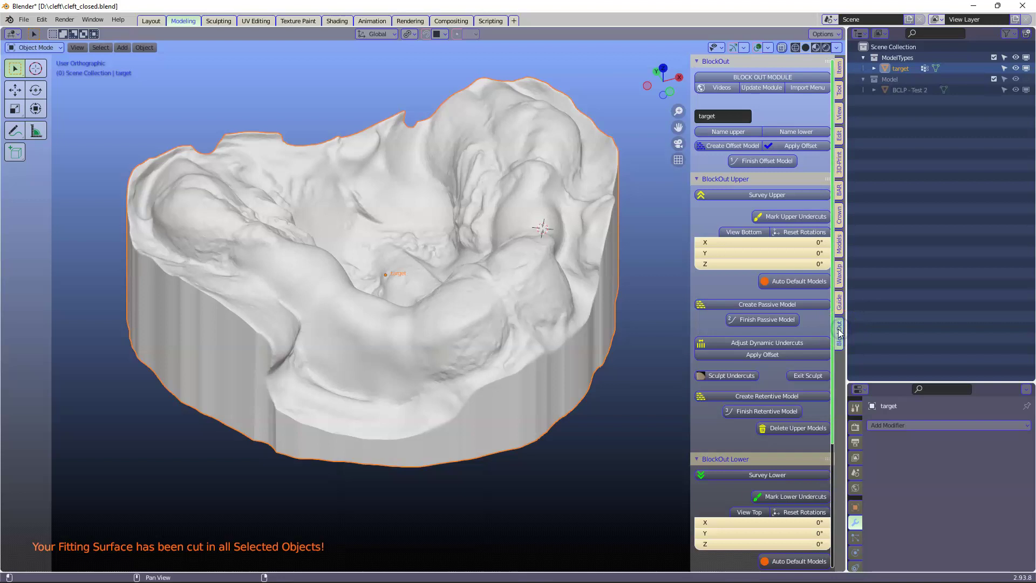
Step: Name the target as the upper model and generate its finished offset model with a 0.2 mm voxel size
left_click(711, 132)
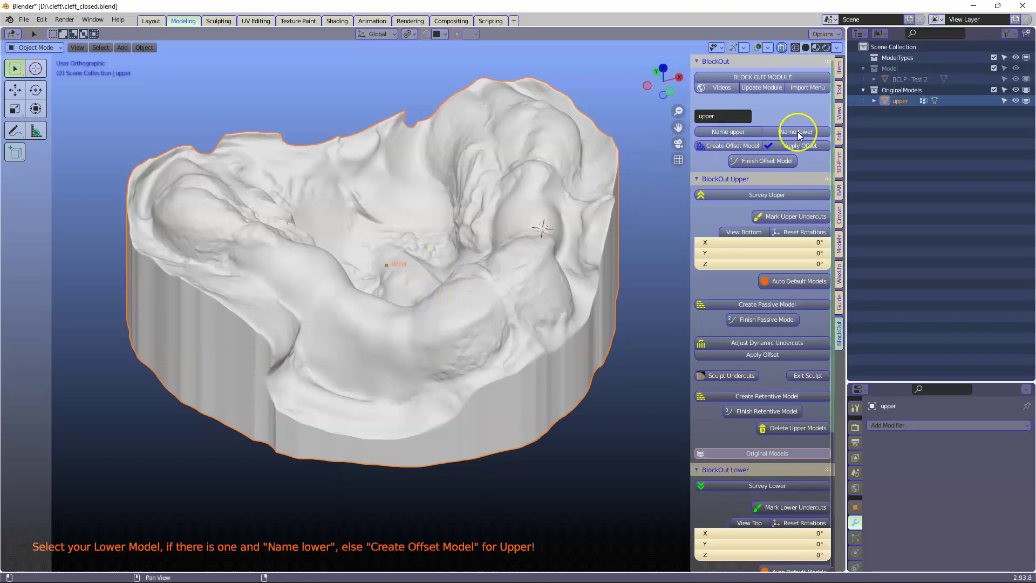
left_click(728, 145)
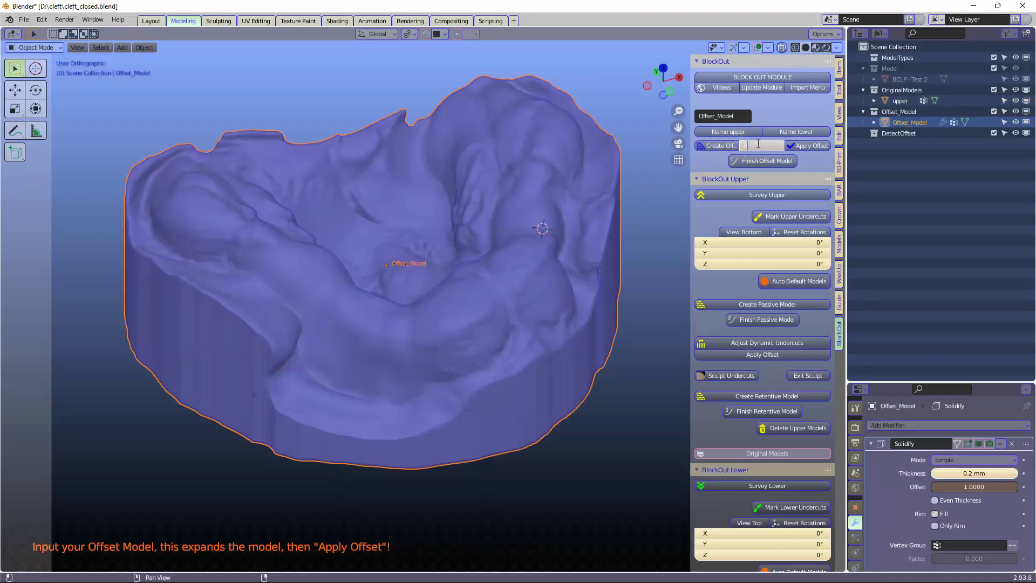
key("Return")
left_click(815, 149)
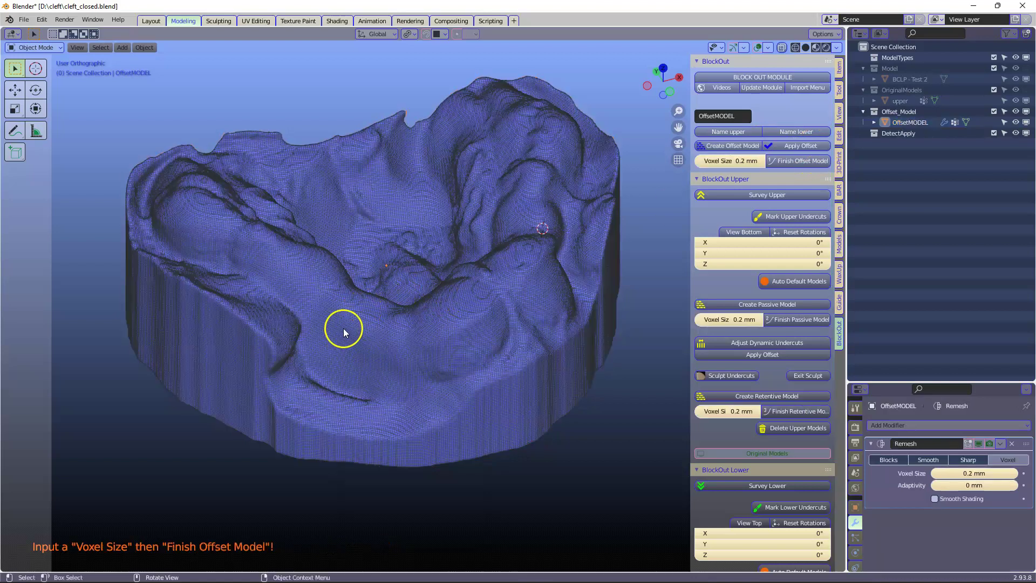
scroll(439, 254, "up", 1)
left_click(778, 161)
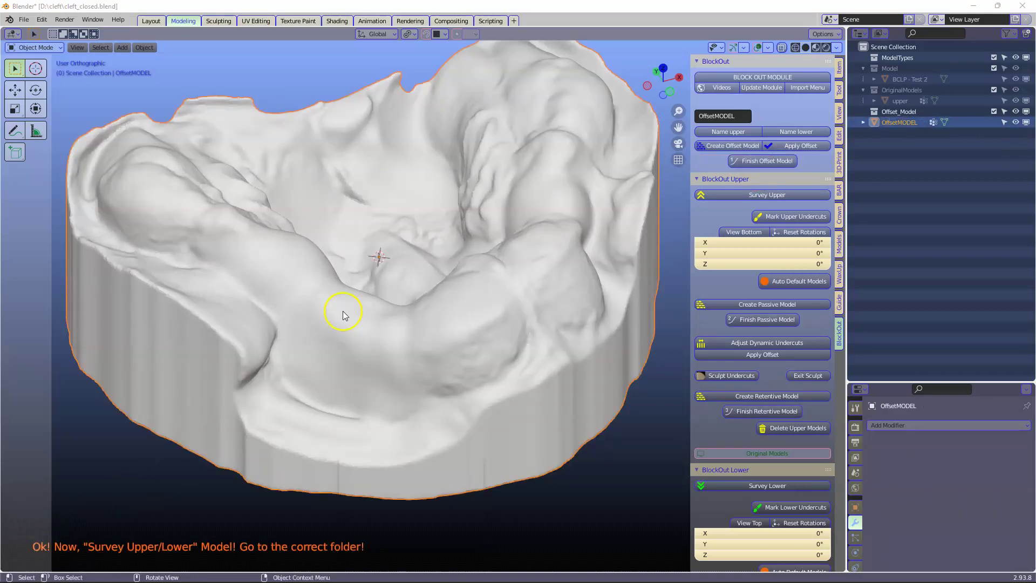
middle_click_drag(344, 316, 135, 376)
middle_click_drag(459, 232, 463, 195)
middle_click_drag(422, 265, 319, 337)
middle_click_drag(290, 268, 101, 205)
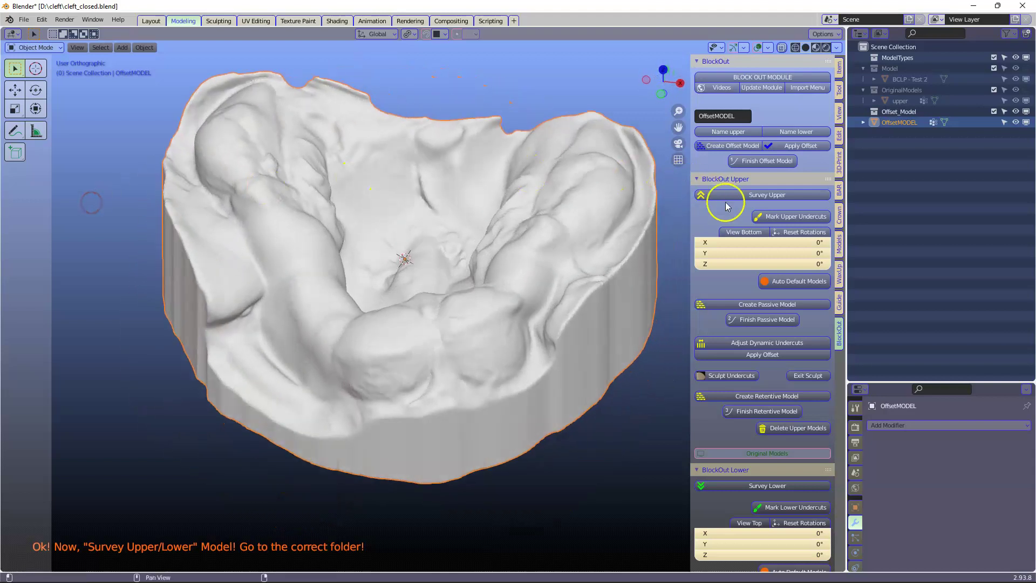
left_click(766, 197)
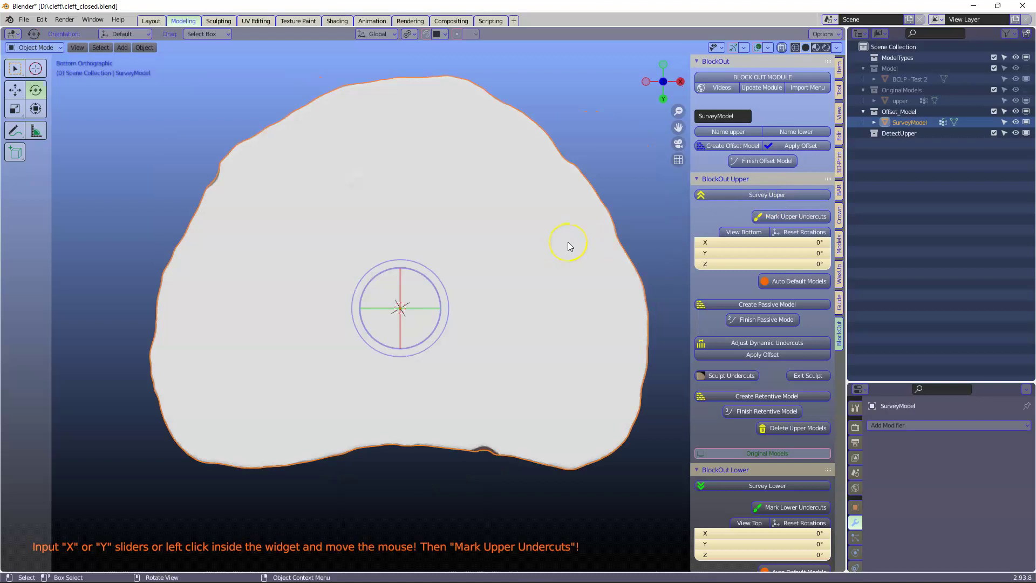
left_click(569, 246)
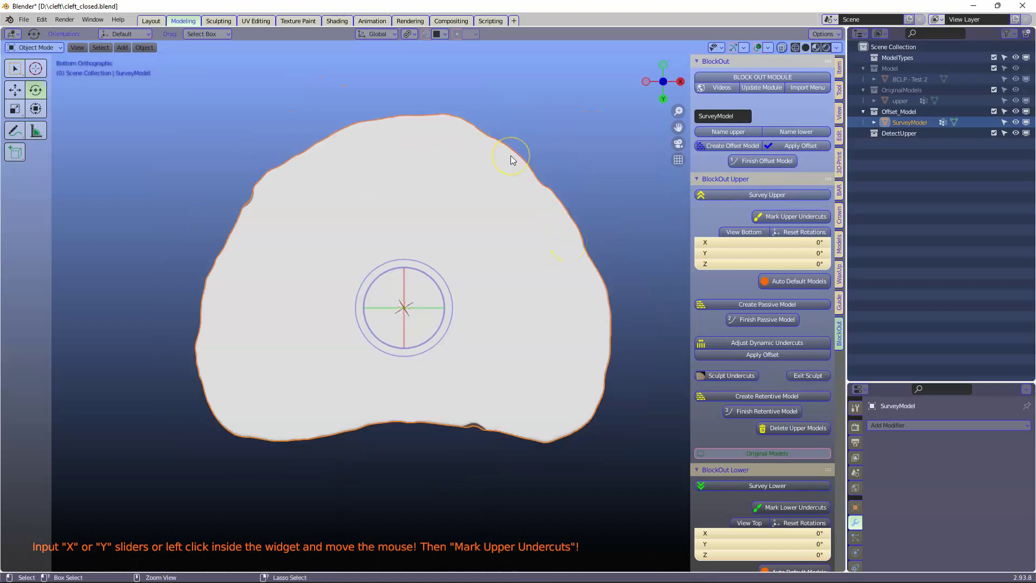
left_click(543, 167)
Step: Survey the offset model as a lower model and tilt it to about 1.72° on X and Y
scroll(775, 273, "down", 4)
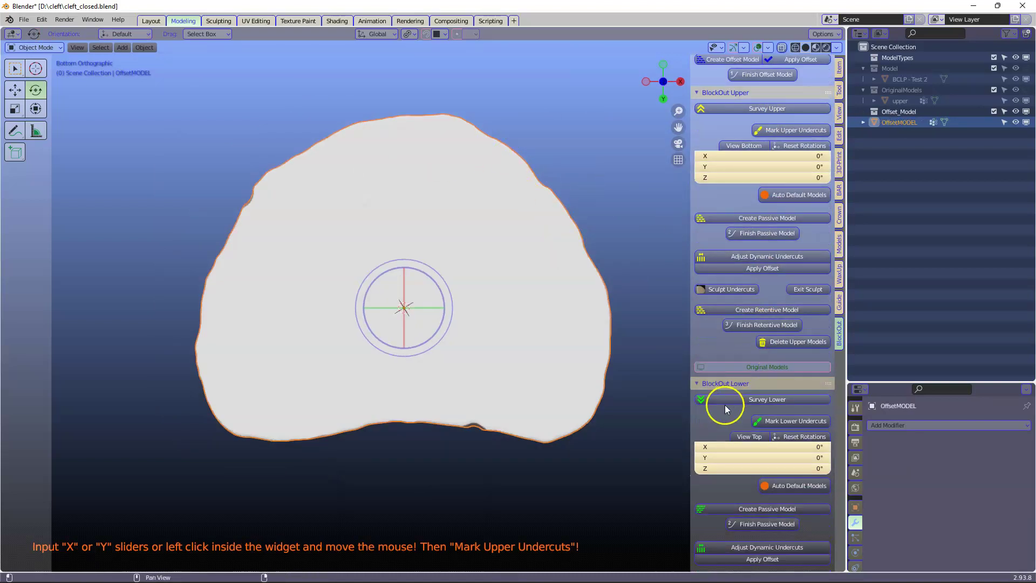
left_click(753, 400)
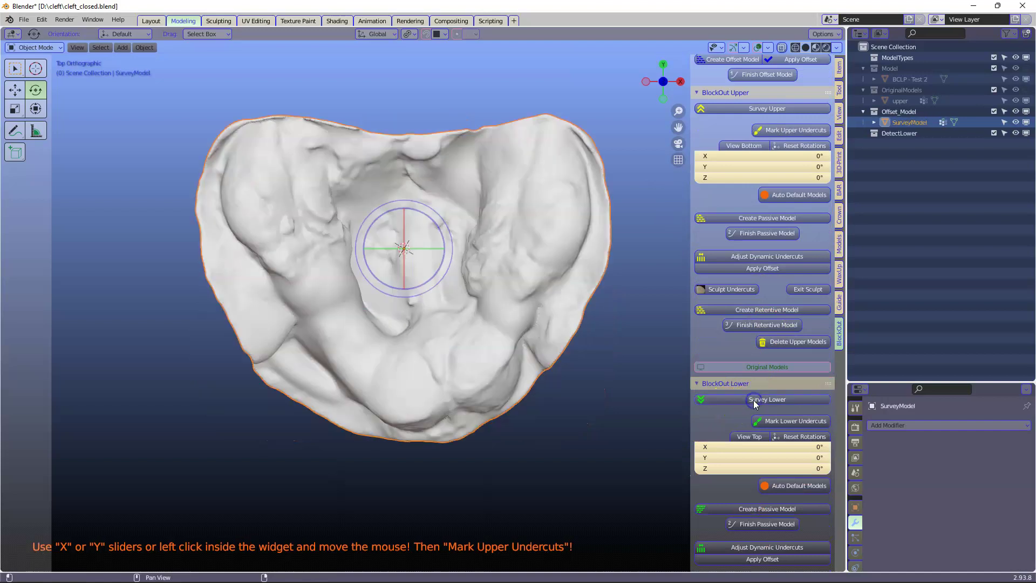
left_click(428, 281)
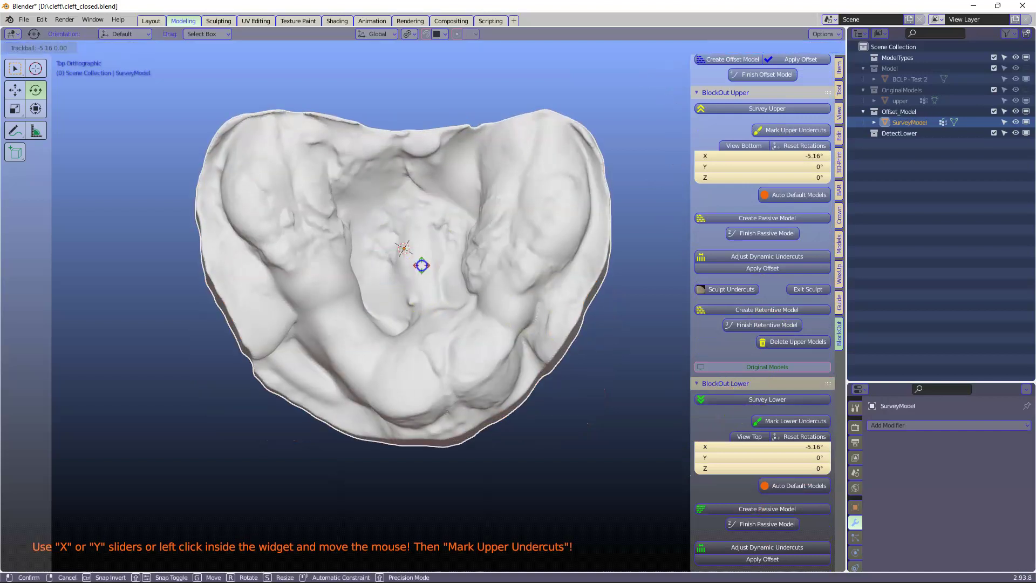
left_click_drag(420, 272, 423, 272)
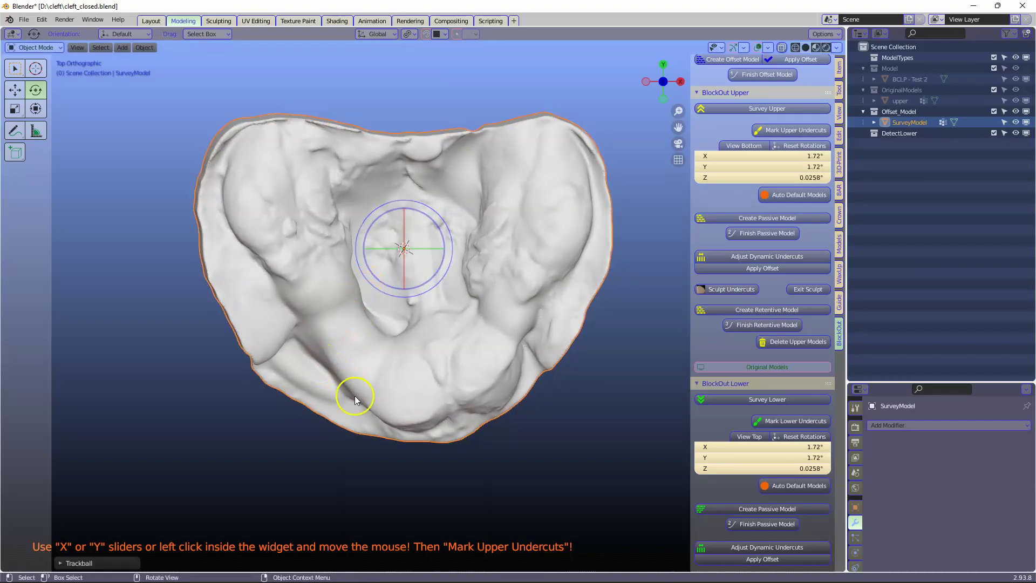
Step: Mark the lower undercuts on the survey model and generate the finished passive lower model from it
left_click(780, 424)
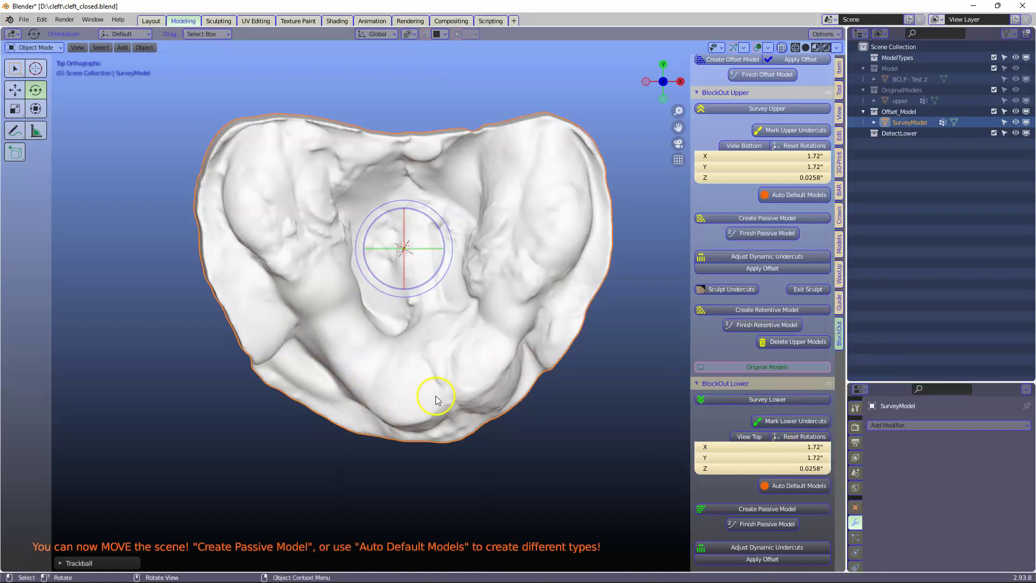
middle_click_drag(435, 398, 453, 352)
scroll(742, 423, "down", 2)
scroll(715, 441, "down", 2)
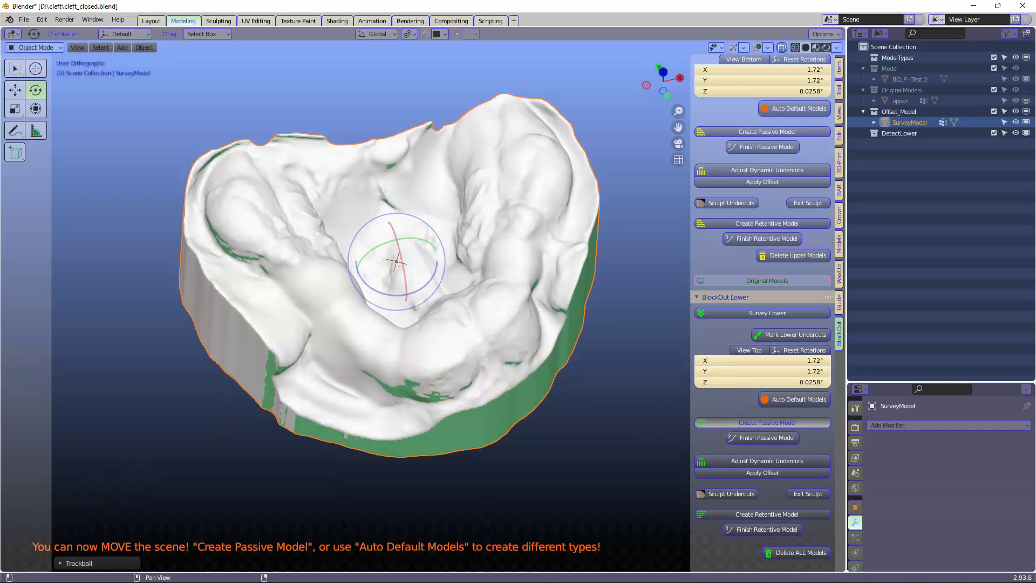
left_click(791, 438)
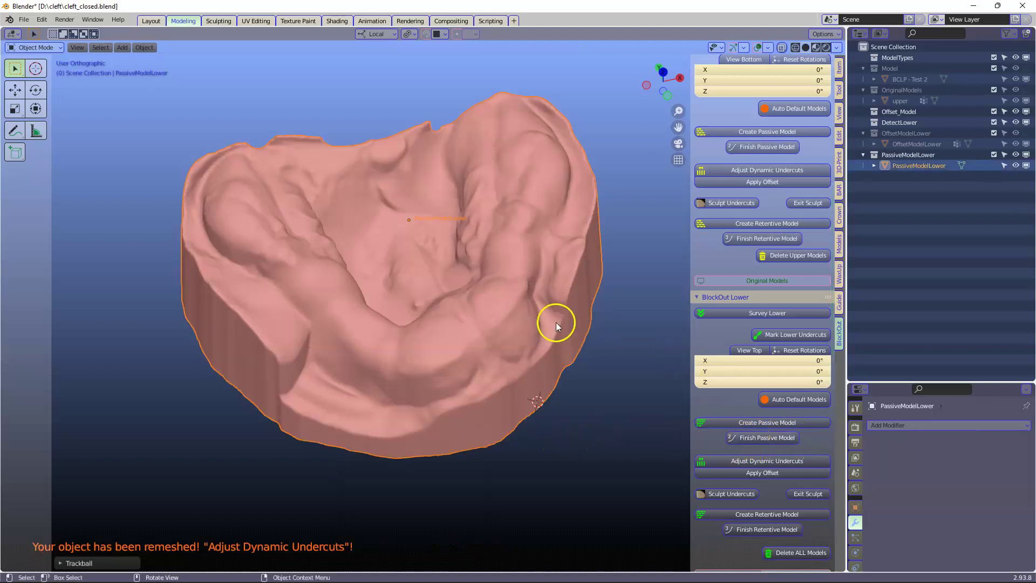
Step: Name the passive lower model as the target model for the implant guide's Paint-On-Layer tools
middle_click_drag(427, 335, 370, 306)
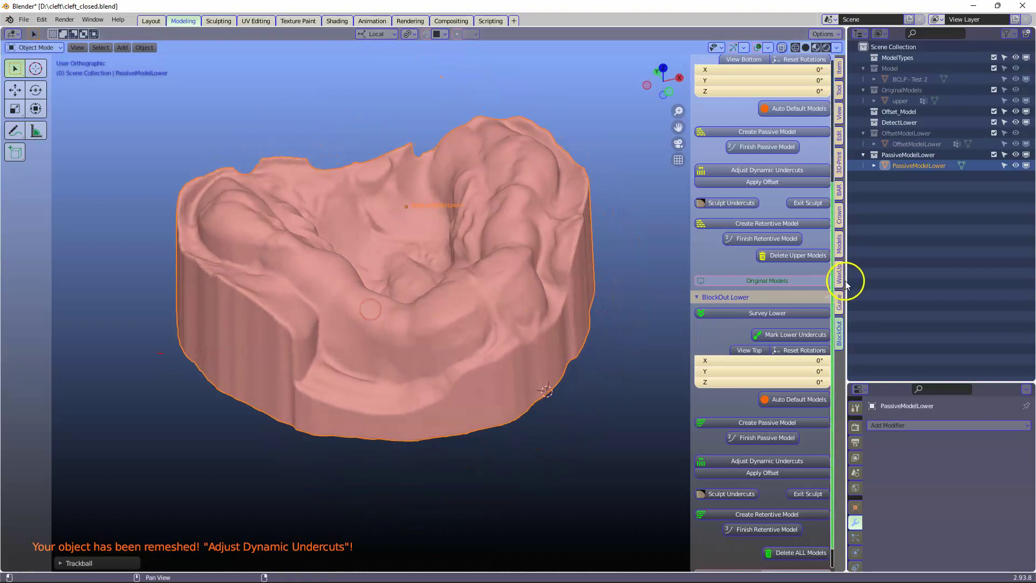
left_click(839, 302)
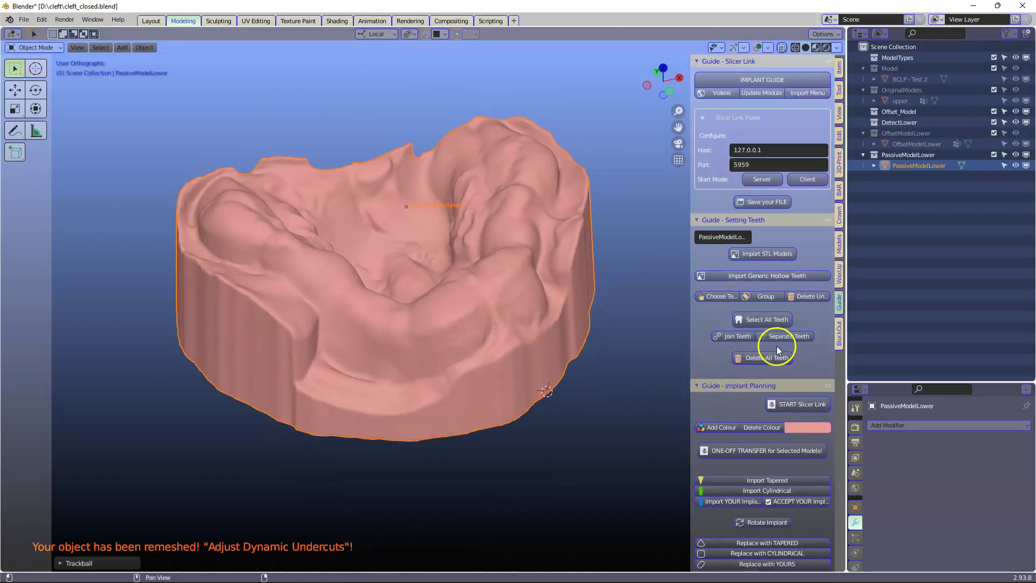
scroll(779, 345, "down", 3)
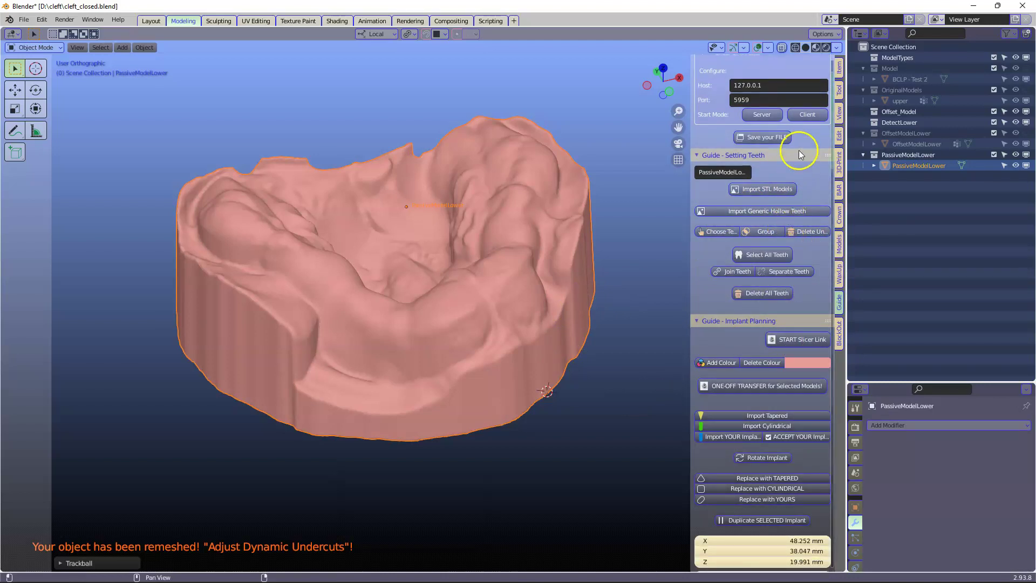
scroll(786, 285, "down", 20)
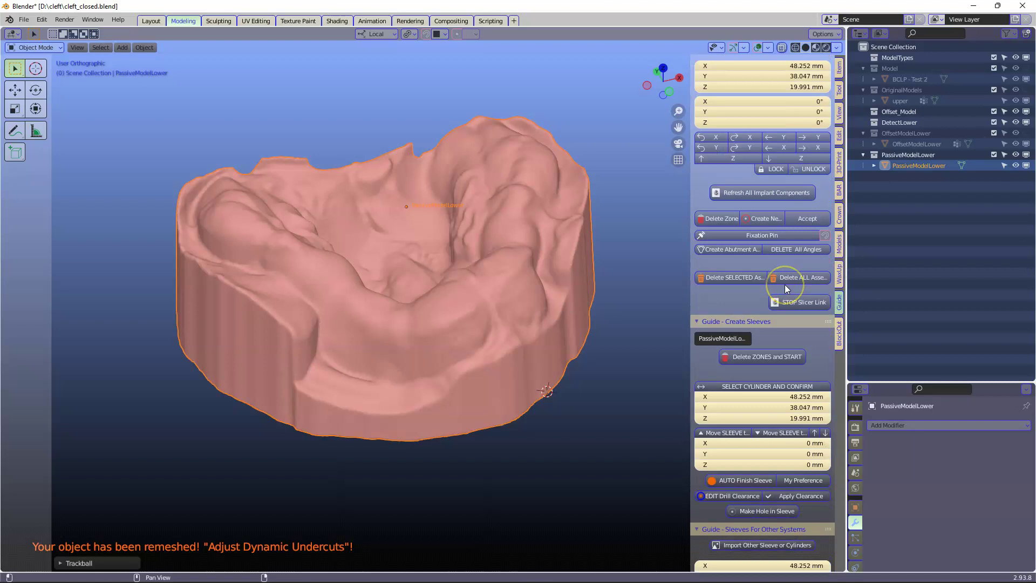
scroll(784, 284, "down", 12)
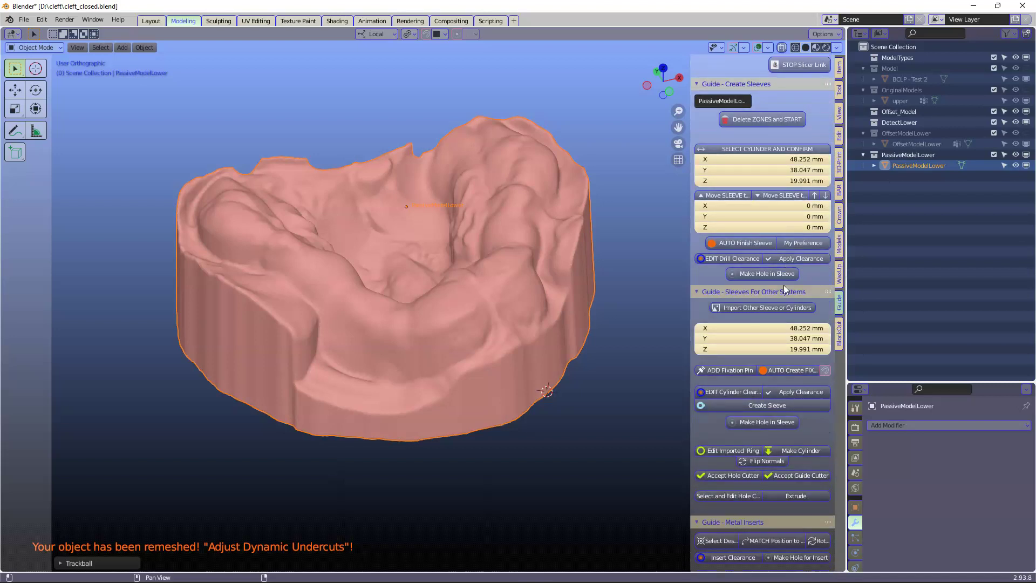
scroll(774, 300, "down", 11)
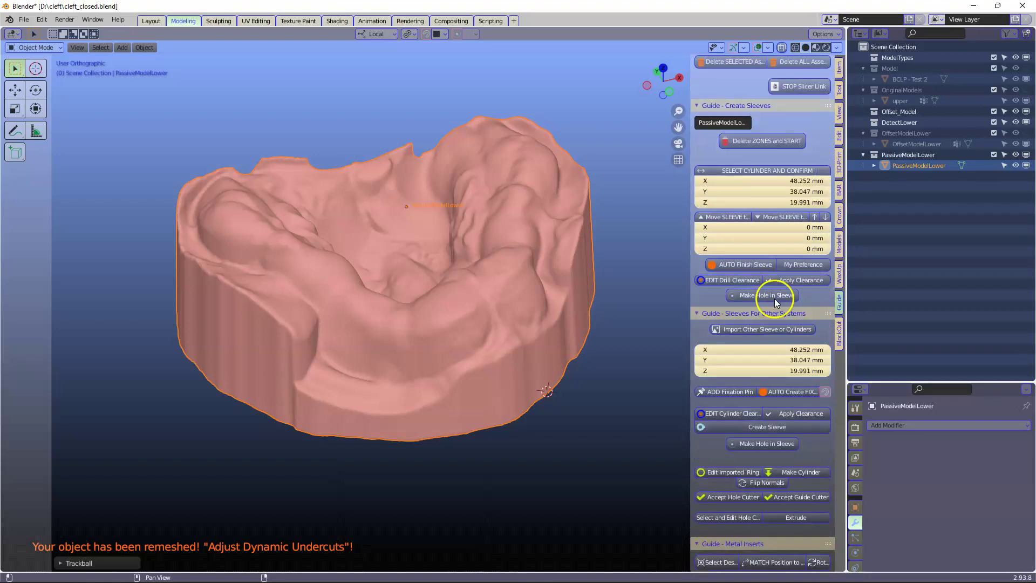
scroll(776, 299, "down", 1)
left_click(781, 280, "ctrl")
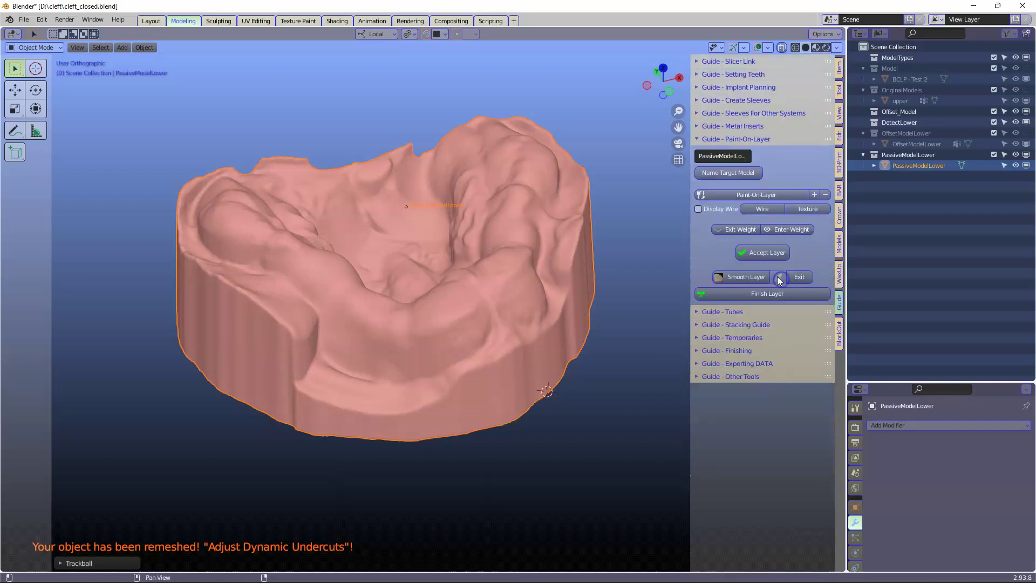
left_click(705, 173)
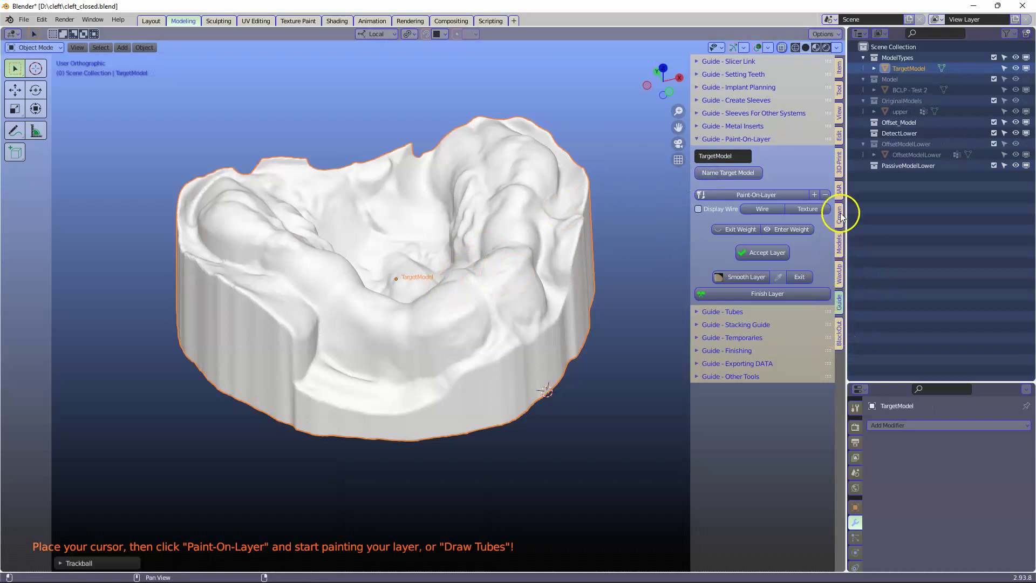
Step: Darken the target model's colour to a grey with value about 0.36 and make it translucent with alpha 0.3
left_click(840, 243)
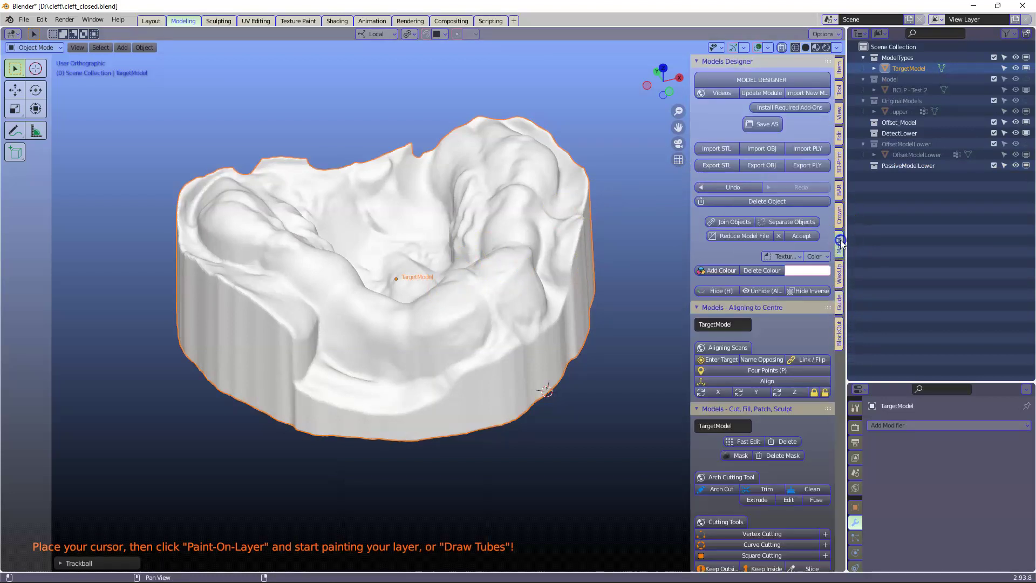
left_click(810, 271)
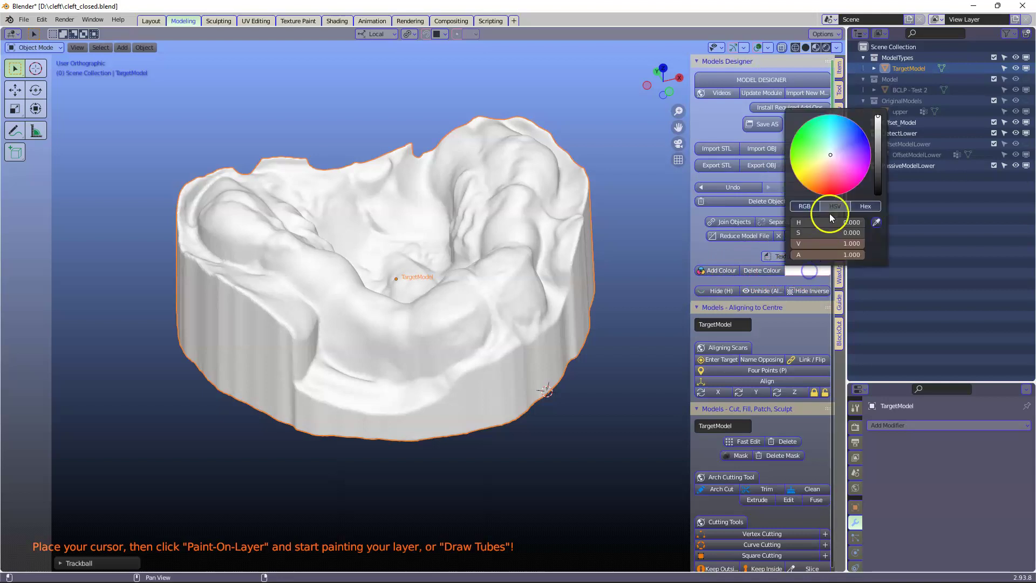
left_click_drag(879, 137, 878, 144)
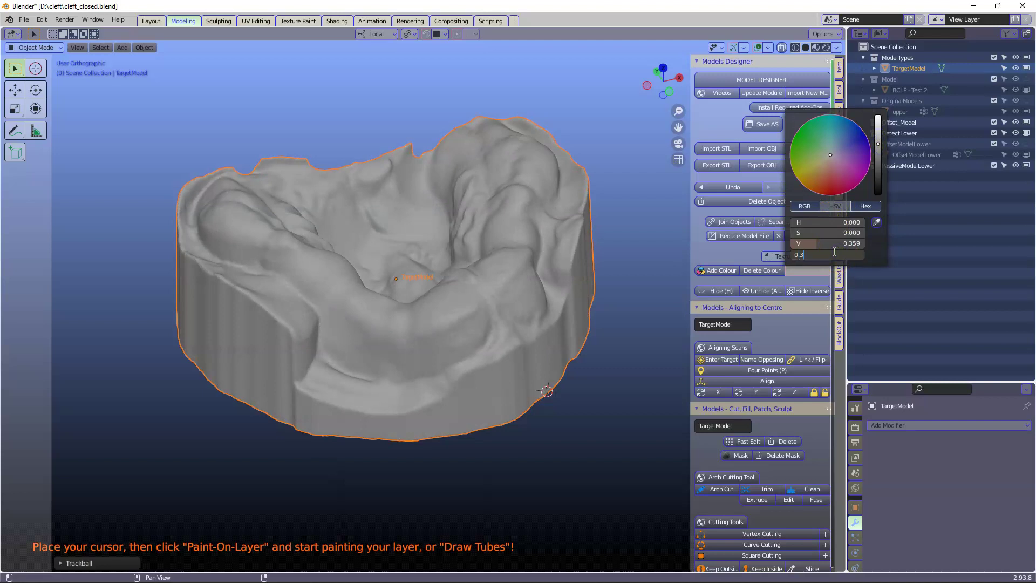
key("Return")
scroll(549, 373, "up", 5)
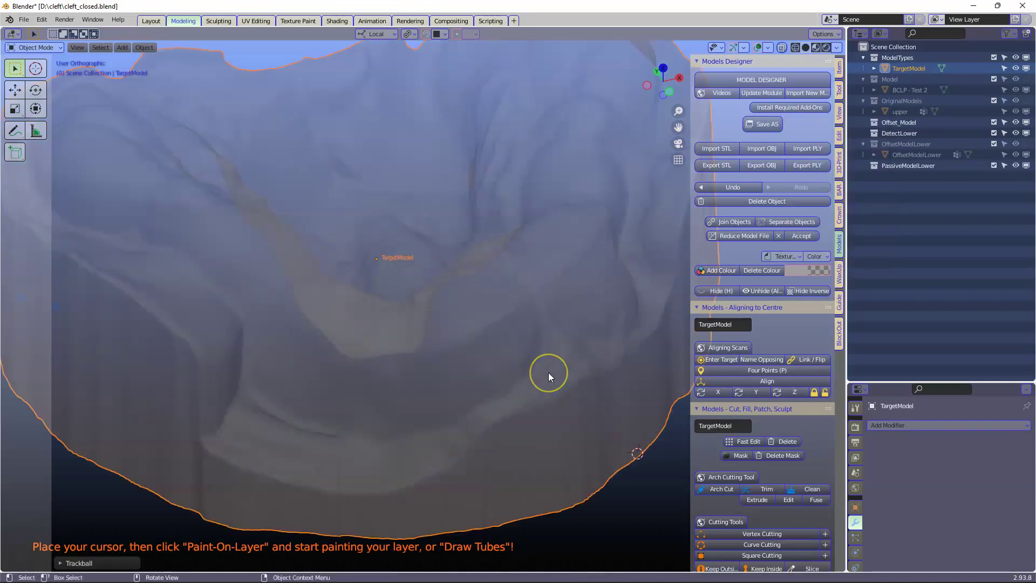
mouse_move(548, 372)
middle_mouse_down()
mouse_move(529, 402)
mouse_move(539, 388)
middle_mouse_up()
scroll(539, 387, "down", 2)
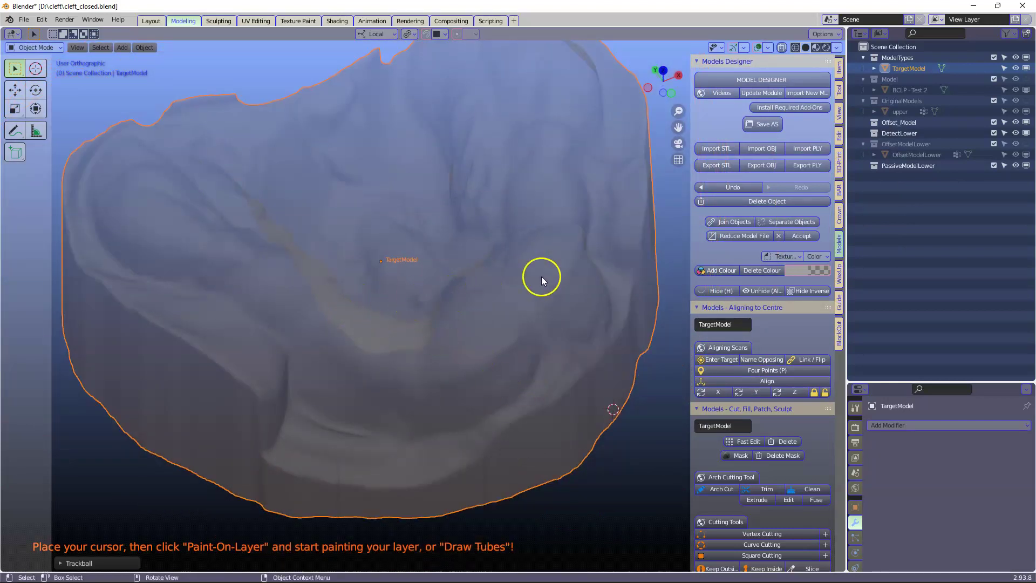
Step: Show the Model collection with the original BCLP - Test 2 scan and reselect the target model
left_click(1027, 80)
middle_click_drag(349, 334, 371, 306)
left_click(372, 307)
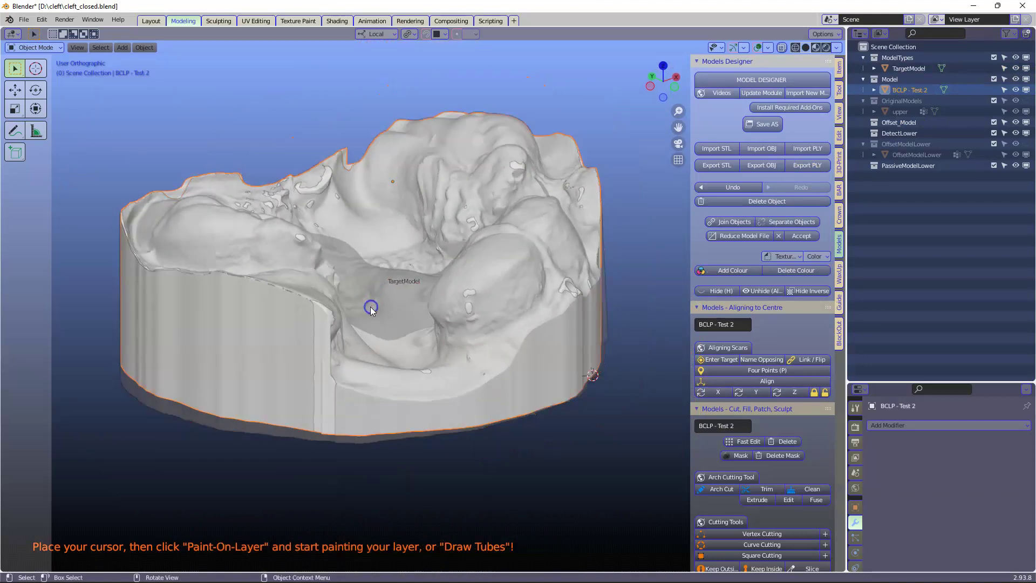
left_click(379, 285)
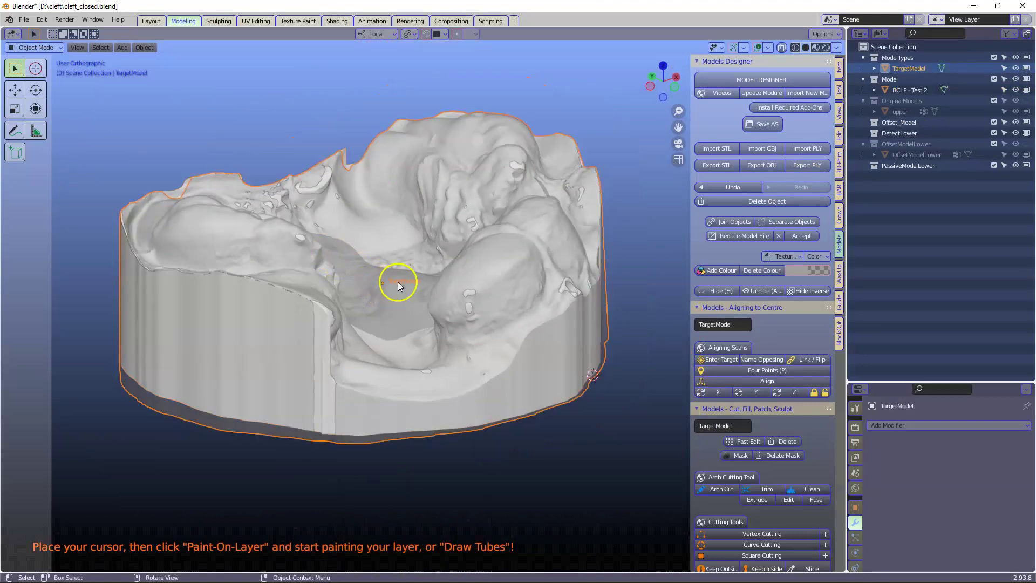
scroll(772, 405, "down", 3)
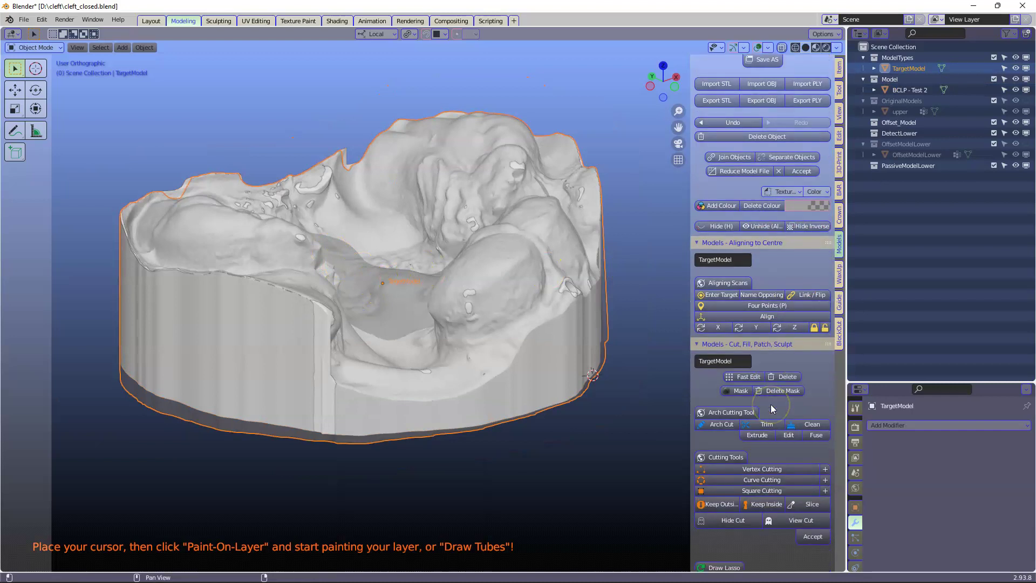
Step: Start a Paint-On-Layer on the target model and paint a first stroke down the smaller segment's edge beside the cleft
left_click(840, 300)
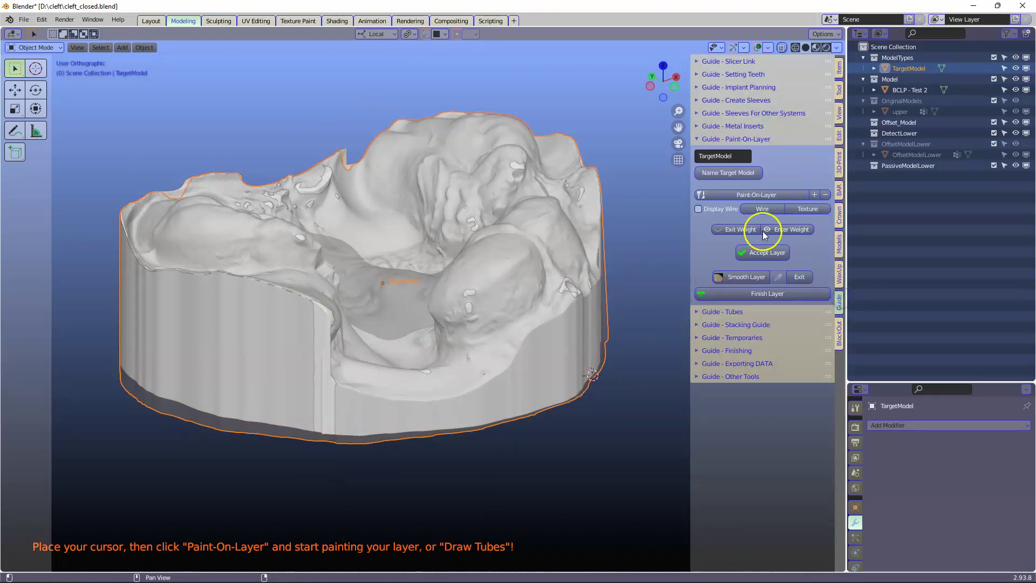
left_click(734, 198)
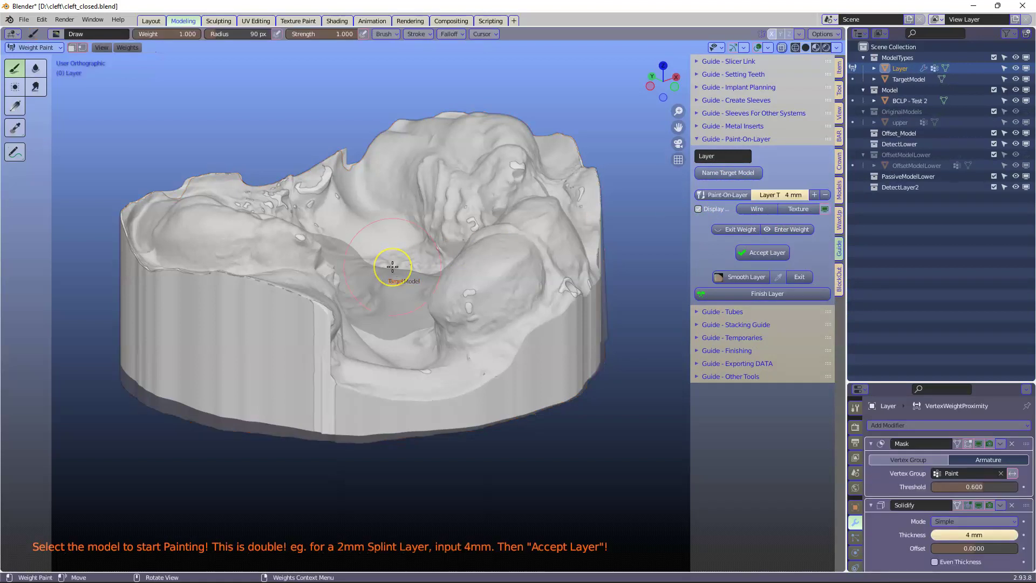
scroll(393, 267, "up", 4)
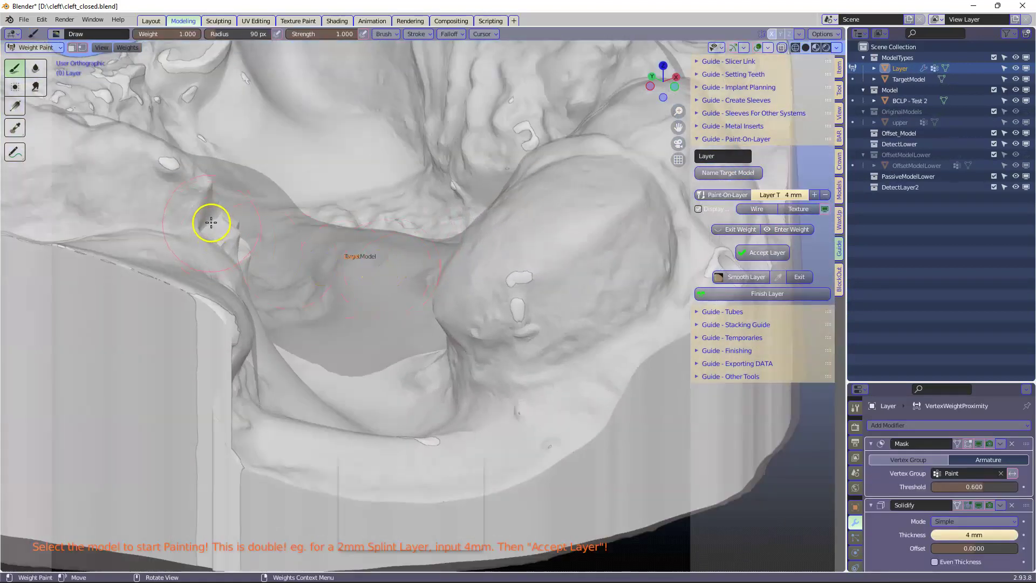
left_click_drag(211, 222, 272, 315)
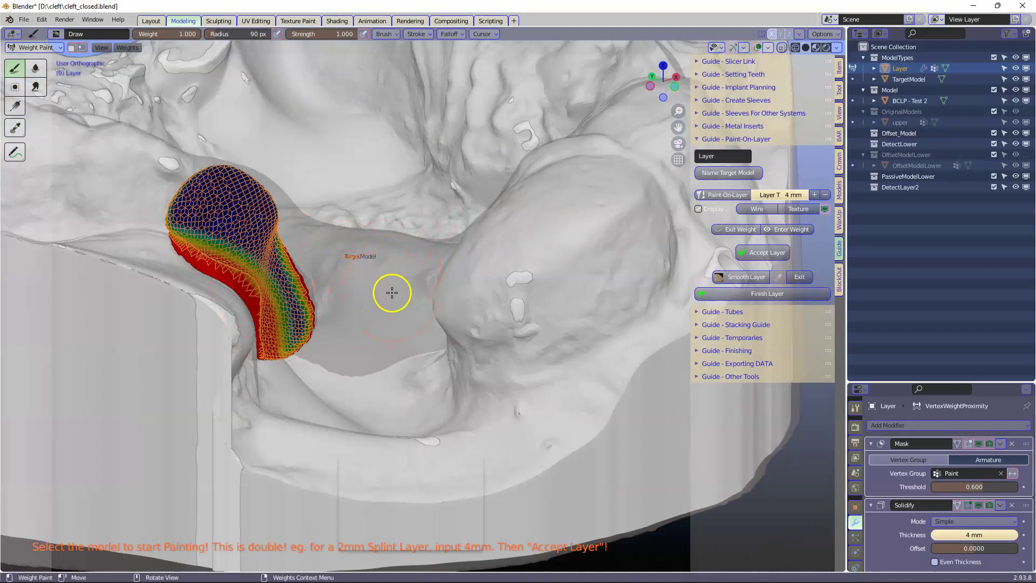
Step: Set the painted layer's thickness to 2 mm
left_click(779, 195)
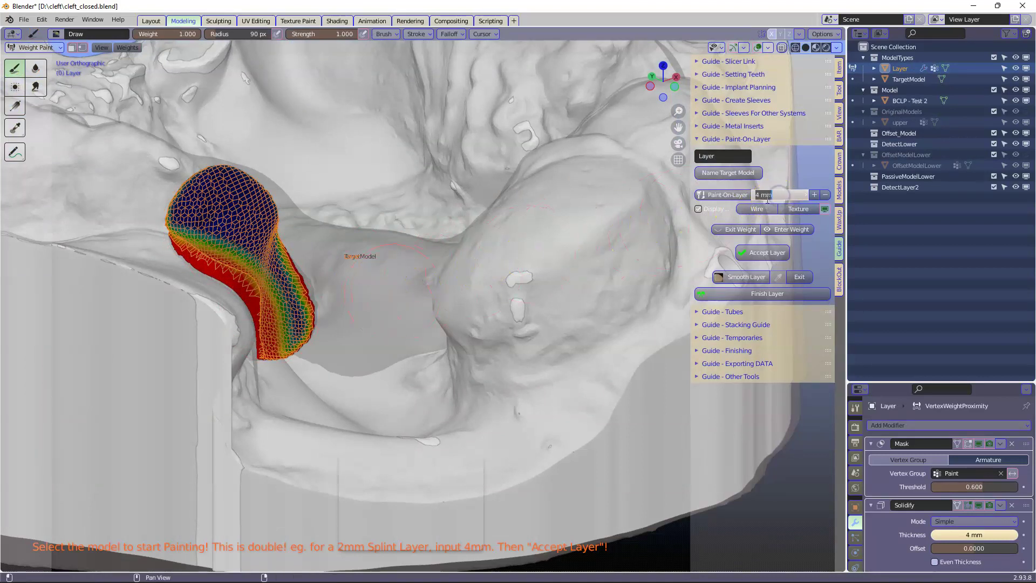
type("2")
key("Return")
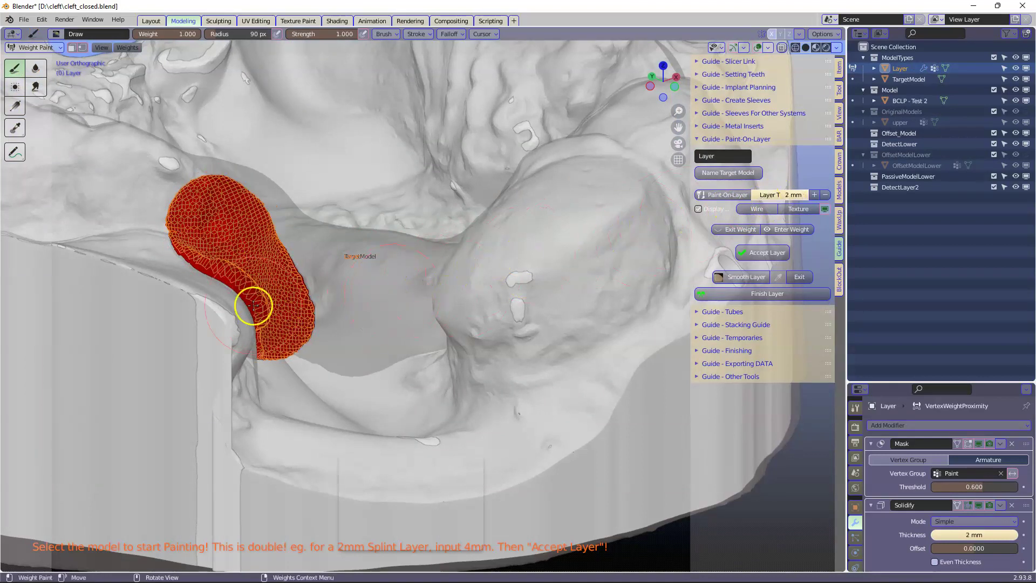
Step: Continue painting the layer down the smaller segment and along the front lower margin of the cleft to the larger segment
middle_click_drag(255, 307, 226, 303)
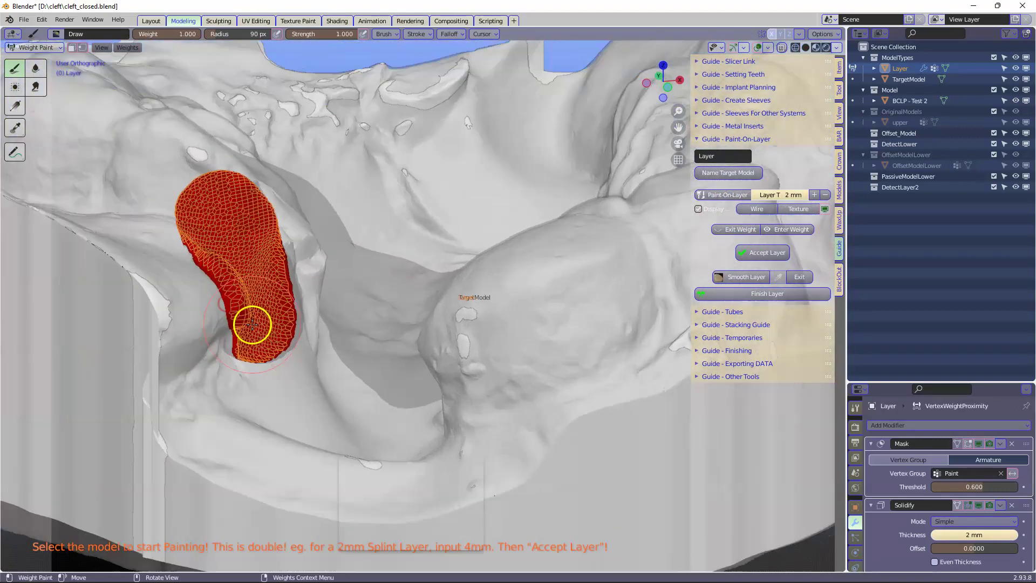
scroll(232, 327, "up", 3)
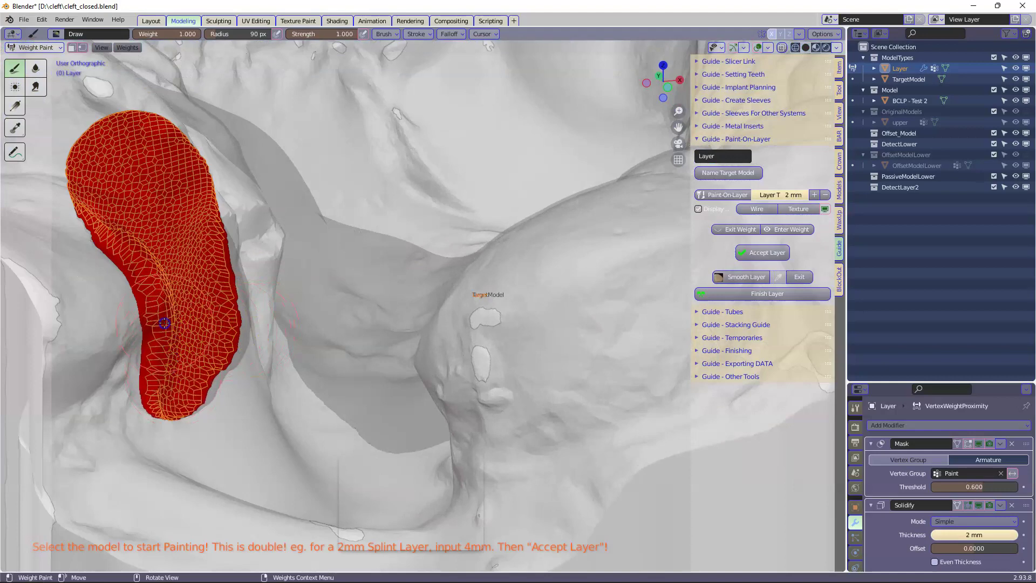
middle_click_drag(161, 391, 104, 405)
mouse_move(104, 405)
left_mouse_down()
mouse_move(132, 320)
mouse_move(127, 399)
left_mouse_up()
mouse_move(128, 400)
middle_mouse_down()
mouse_move(160, 387)
mouse_move(224, 407)
mouse_move(226, 435)
middle_mouse_up()
scroll(200, 366, "up", 2)
mouse_move(201, 366)
left_mouse_down()
mouse_move(172, 388)
mouse_move(215, 418)
mouse_move(283, 445)
mouse_move(385, 456)
left_mouse_up()
middle_click_drag(387, 439, 440, 331)
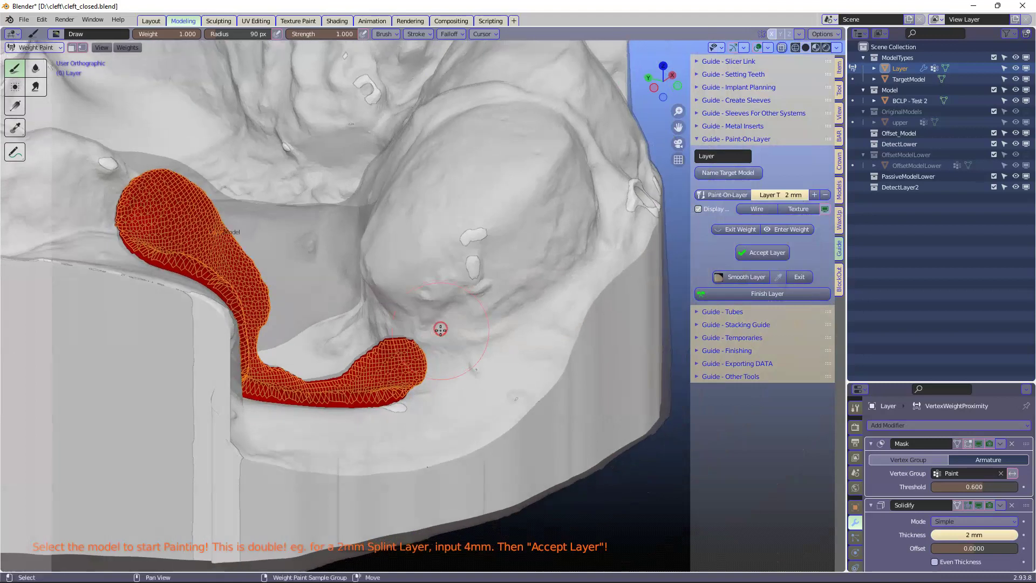
Step: Paint the layer up the larger segment's side facing the cleft
scroll(441, 288, "up", 3)
scroll(411, 297, "up", 2)
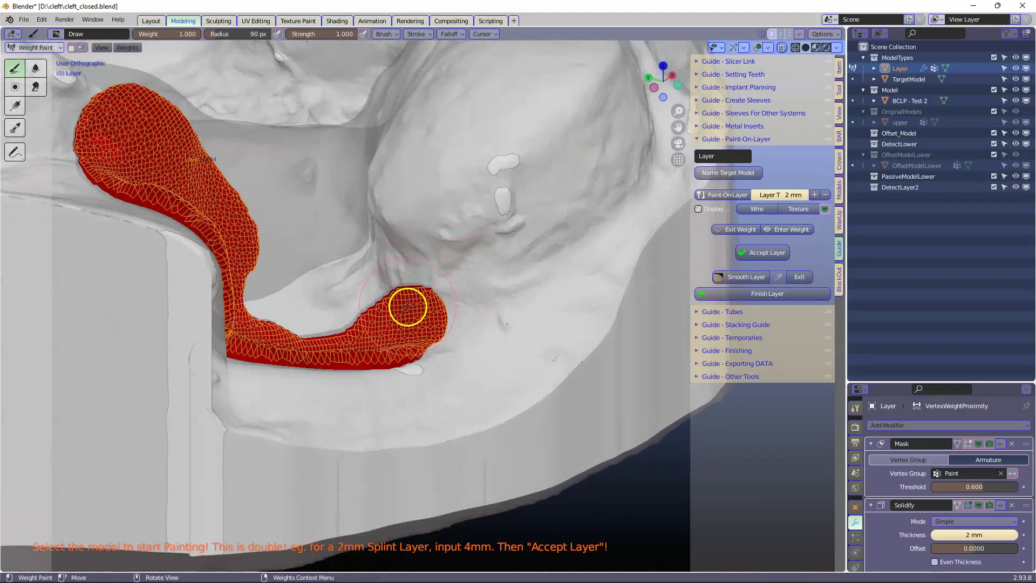
mouse_move(404, 305)
left_mouse_down()
mouse_move(431, 251)
mouse_move(437, 139)
left_mouse_up()
scroll(388, 205, "down", 2)
middle_click_drag(388, 204, 352, 201)
scroll(461, 252, "up", 2)
middle_click_drag(460, 252, 440, 234)
scroll(456, 234, "up", 1)
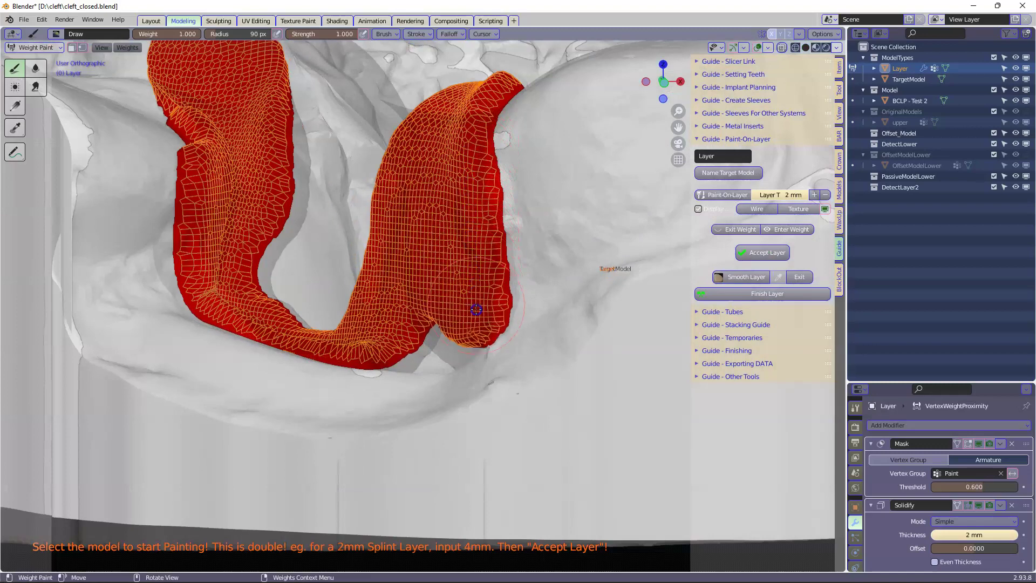
Step: Fill the lower corner of the layer on the larger segment and widen its outer edge
middle_click_drag(398, 340, 459, 316)
scroll(474, 315, "down", 1)
scroll(473, 315, "up", 2)
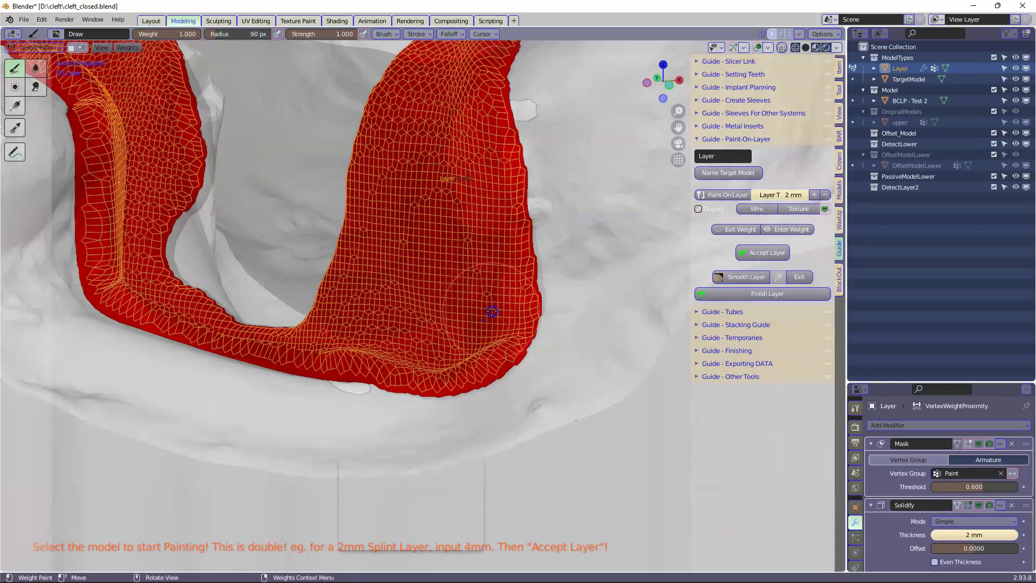
mouse_move(495, 308)
left_mouse_down()
mouse_move(513, 259)
mouse_move(514, 82)
left_mouse_up()
mouse_move(513, 82)
middle_mouse_down()
mouse_move(474, 147)
mouse_move(571, 224)
mouse_move(523, 94)
middle_mouse_up()
scroll(453, 106, "up", 1)
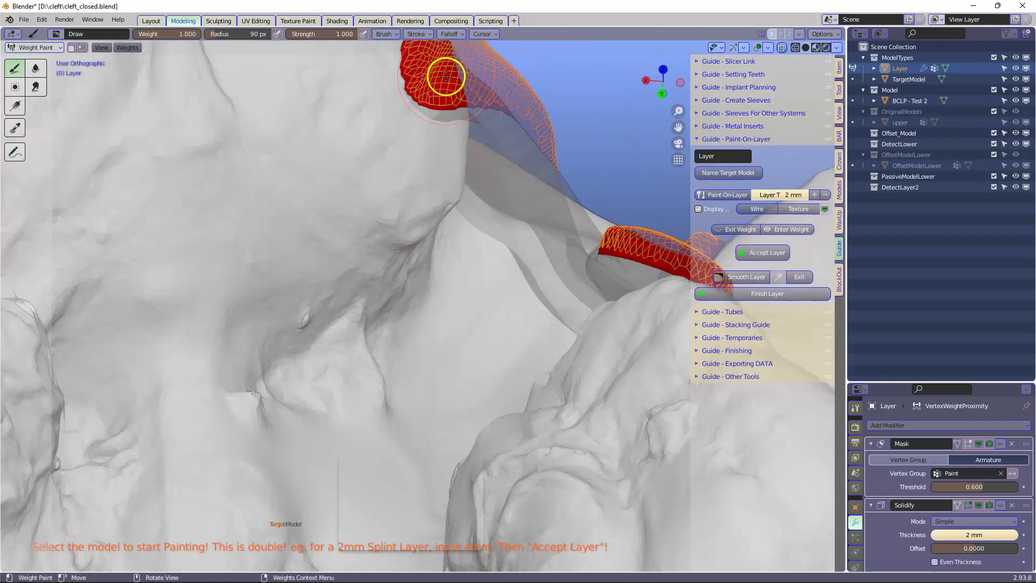
Step: Paint the back of the cleft, fill the open area between both segments, and extend the front lower margin
left_click_drag(446, 75, 386, 283)
mouse_move(381, 301)
middle_mouse_down()
mouse_move(442, 255)
mouse_move(449, 214)
middle_mouse_up()
mouse_move(424, 115)
left_mouse_down()
mouse_move(360, 318)
mouse_move(373, 328)
left_mouse_up()
mouse_move(372, 329)
middle_mouse_down()
mouse_move(388, 370)
mouse_move(421, 372)
mouse_move(467, 354)
mouse_move(464, 285)
mouse_move(491, 293)
mouse_move(526, 334)
mouse_move(434, 283)
middle_mouse_up()
mouse_move(440, 293)
left_mouse_down()
mouse_move(522, 283)
mouse_move(577, 259)
mouse_move(608, 172)
mouse_move(601, 94)
mouse_move(570, 96)
mouse_move(546, 205)
mouse_move(502, 216)
mouse_move(492, 52)
left_mouse_up()
mouse_move(435, 120)
middle_mouse_down()
mouse_move(576, 258)
mouse_move(361, 234)
middle_mouse_up()
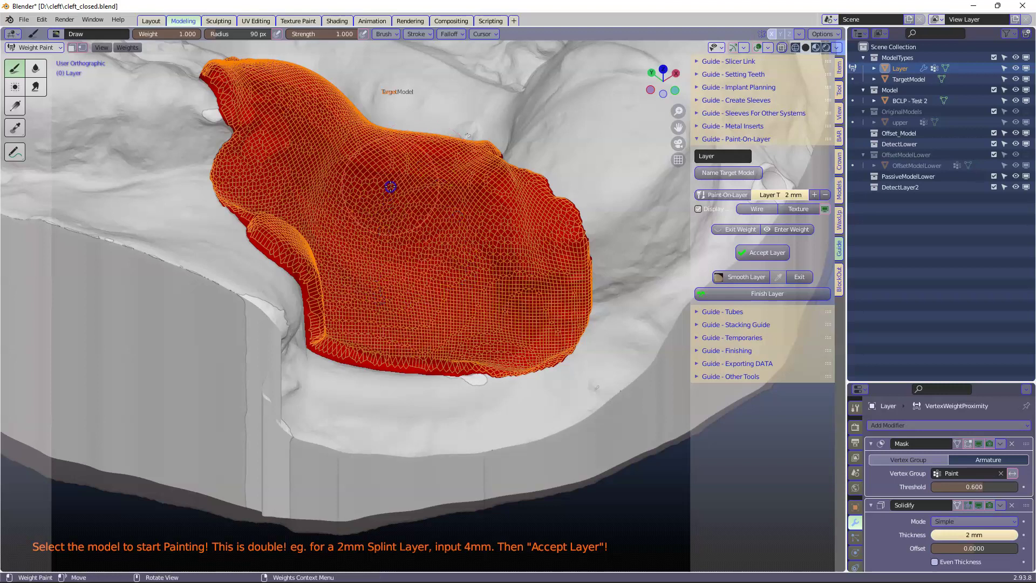
left_click_drag(463, 327, 478, 349)
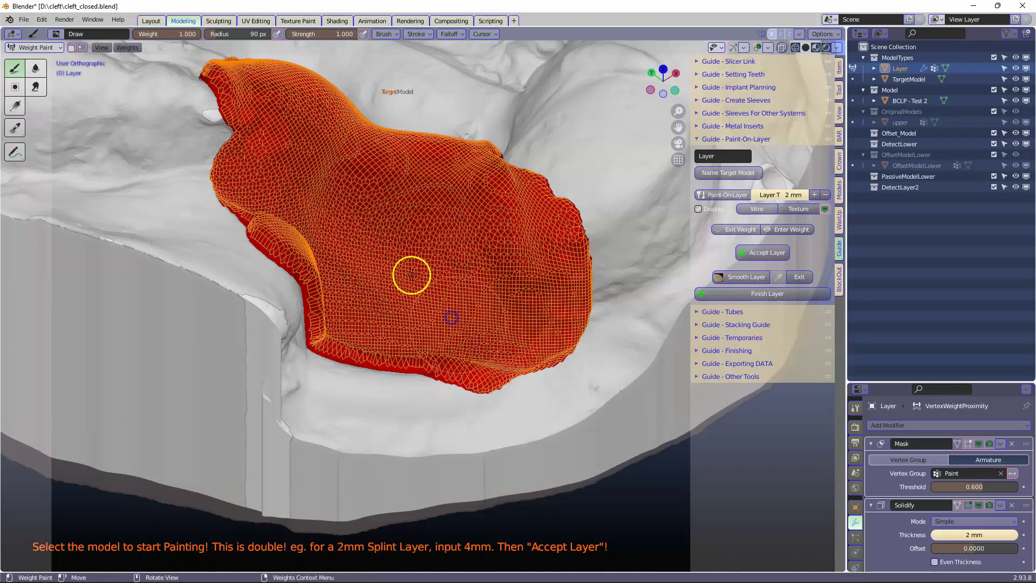
Step: Switch the layer brush to removing and trim the excess layer along its margin beside the cleft
middle_click_drag(411, 275, 368, 281)
left_click(825, 194)
scroll(338, 171, "up", 1)
middle_click_drag(338, 171, 475, 238, "shift")
scroll(381, 230, "up", 1)
mouse_move(381, 230)
middle_mouse_down()
mouse_move(352, 224)
mouse_move(388, 190)
middle_mouse_up()
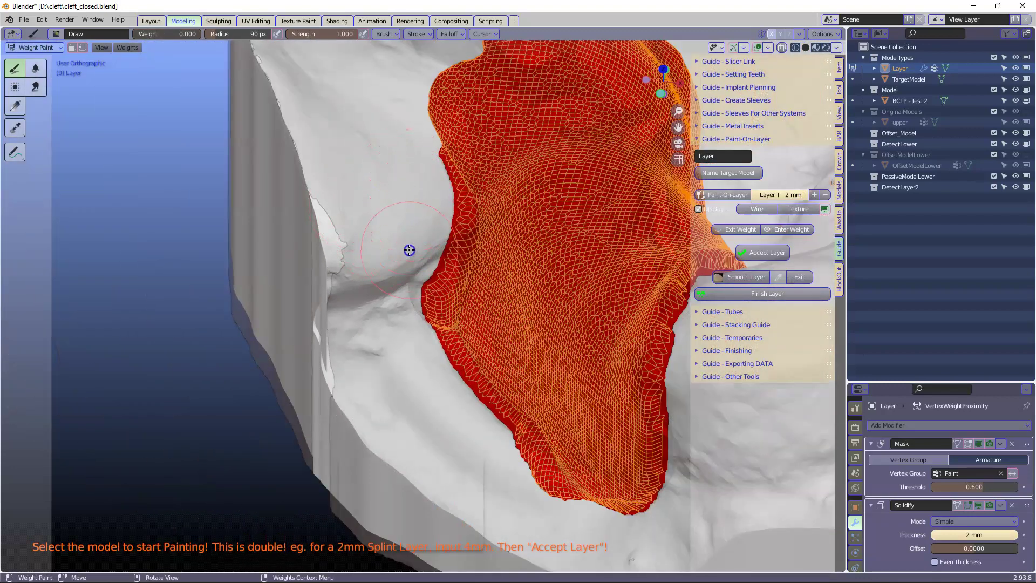
scroll(397, 183, "down", 1)
middle_click_drag(392, 199, 400, 153)
scroll(428, 257, "up", 4)
middle_click_drag(438, 288, 381, 312)
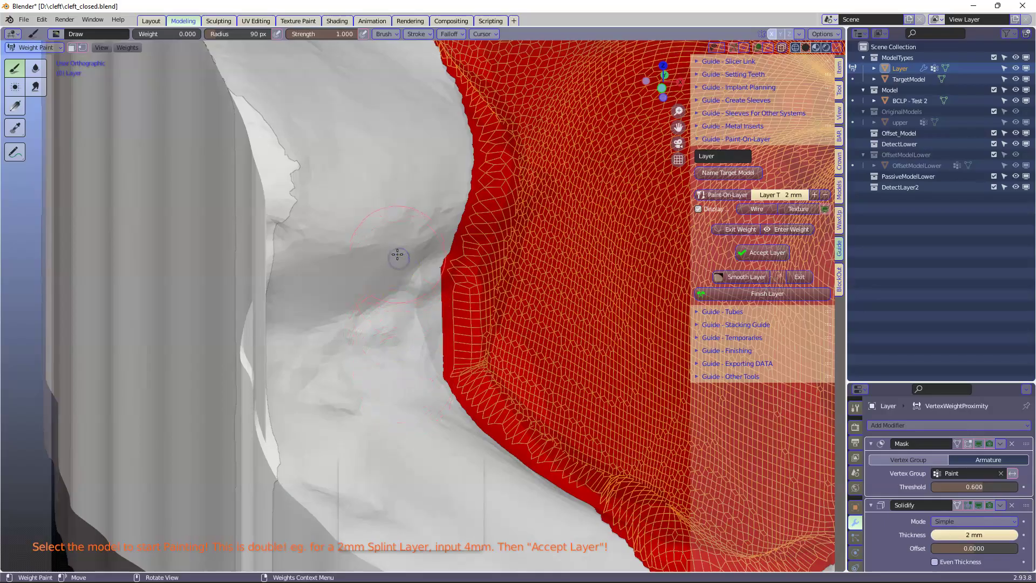
scroll(402, 296, "down", 6)
middle_click_drag(387, 275, 551, 232)
Step: Switch the brush back to adding and paint the layer's rear edge on the larger segment
left_click(814, 195)
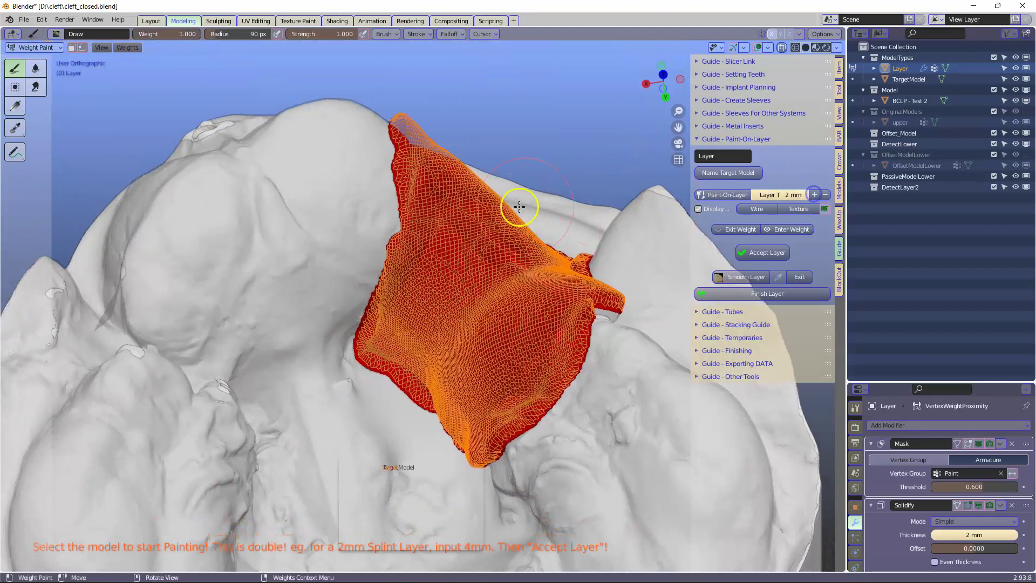
scroll(448, 178, "up", 4)
left_click_drag(382, 51, 381, 155)
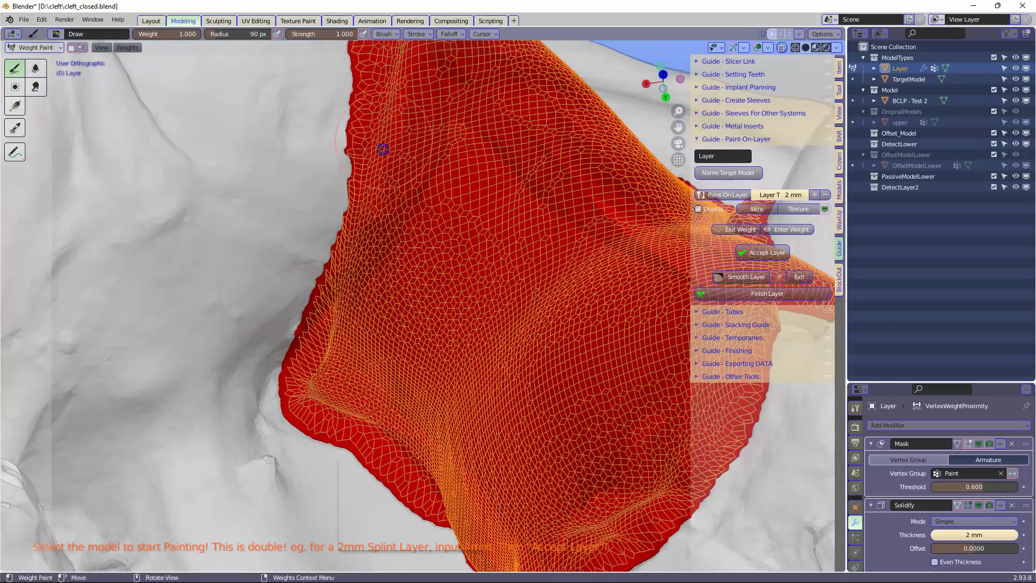
scroll(352, 304, "down", 5)
middle_click_drag(447, 300, 642, 312)
middle_click_drag(366, 243, 469, 231)
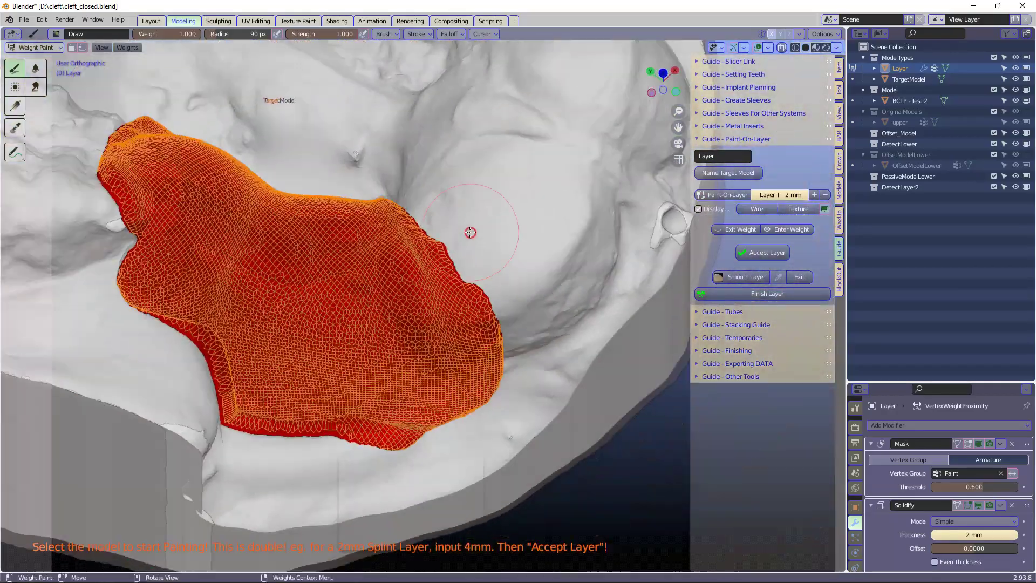
Step: Fill out the layer's uneven outer edge on the smaller segment
middle_click_drag(302, 220, 525, 219, "shift")
scroll(470, 221, "up", 3)
scroll(326, 120, "down", 2)
scroll(356, 169, "up", 2)
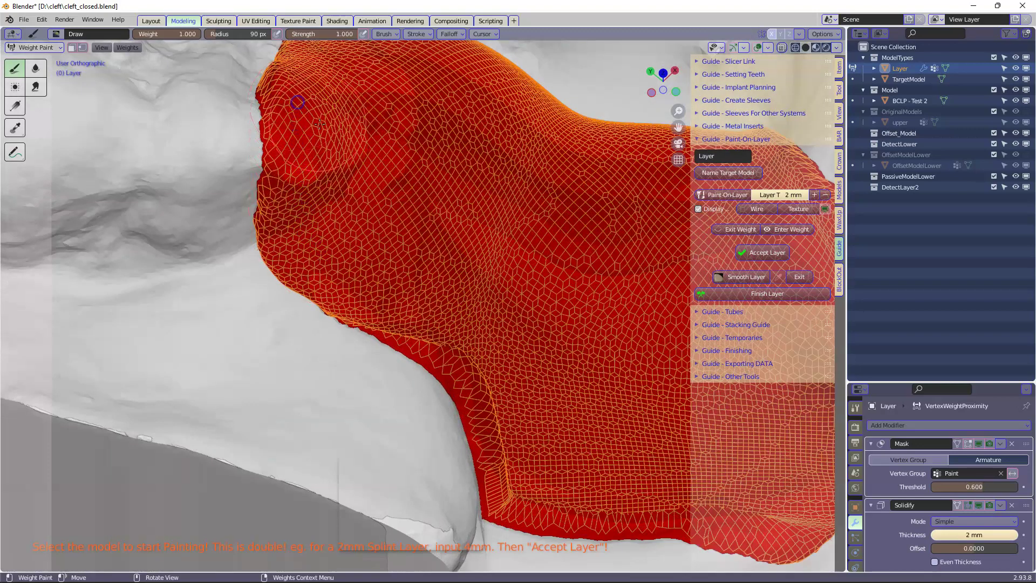
scroll(326, 127, "down", 5)
mouse_move(407, 201)
middle_mouse_down()
mouse_move(412, 301)
mouse_move(404, 217)
middle_mouse_up()
Step: Paint along the larger segment from behind to widen and even out the layer's edge
mouse_move(481, 238)
middle_mouse_down()
mouse_move(303, 203)
mouse_move(149, 294)
mouse_move(329, 405)
middle_mouse_up()
scroll(380, 243, "up", 4)
scroll(379, 218, "down", 2)
scroll(404, 111, "up", 1)
mouse_move(390, 78)
left_mouse_down()
mouse_move(307, 250)
mouse_move(298, 353)
left_mouse_up()
scroll(298, 370, "down", 1)
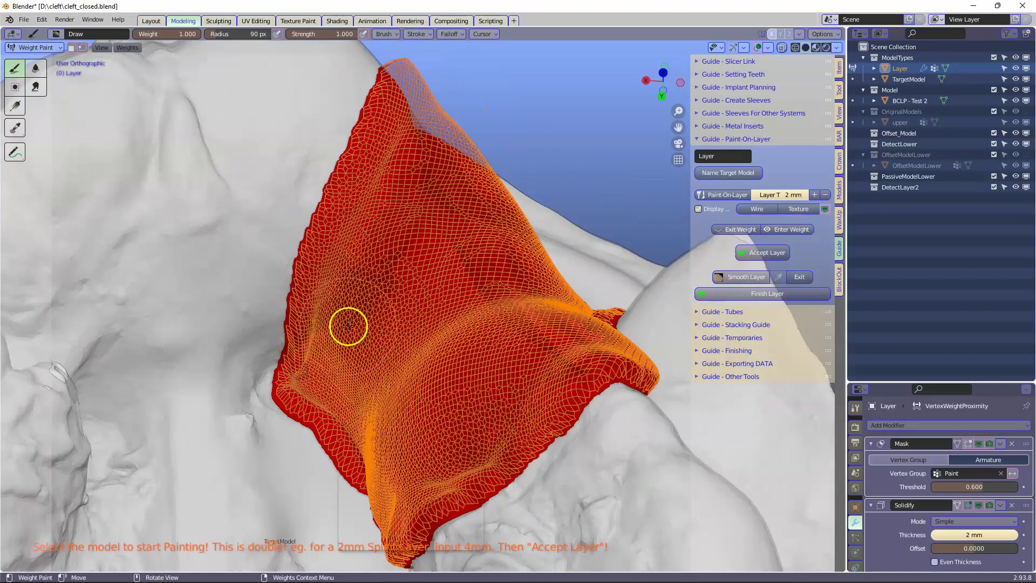
Step: Reduce the weight paint brush radius to 56 px
middle_click_drag(353, 323, 435, 310)
right_click(435, 288)
left_click(346, 302)
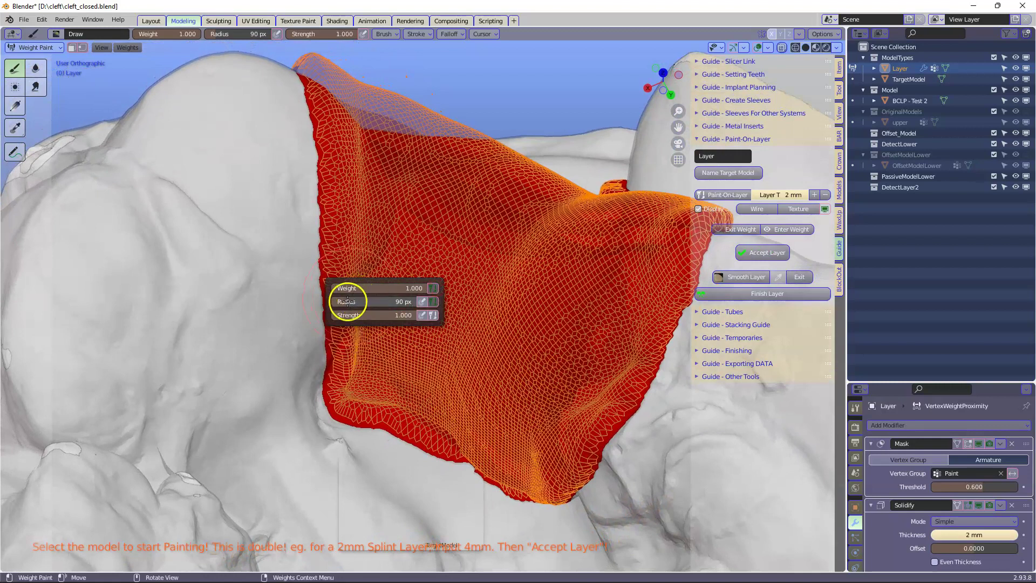
left_click(344, 304)
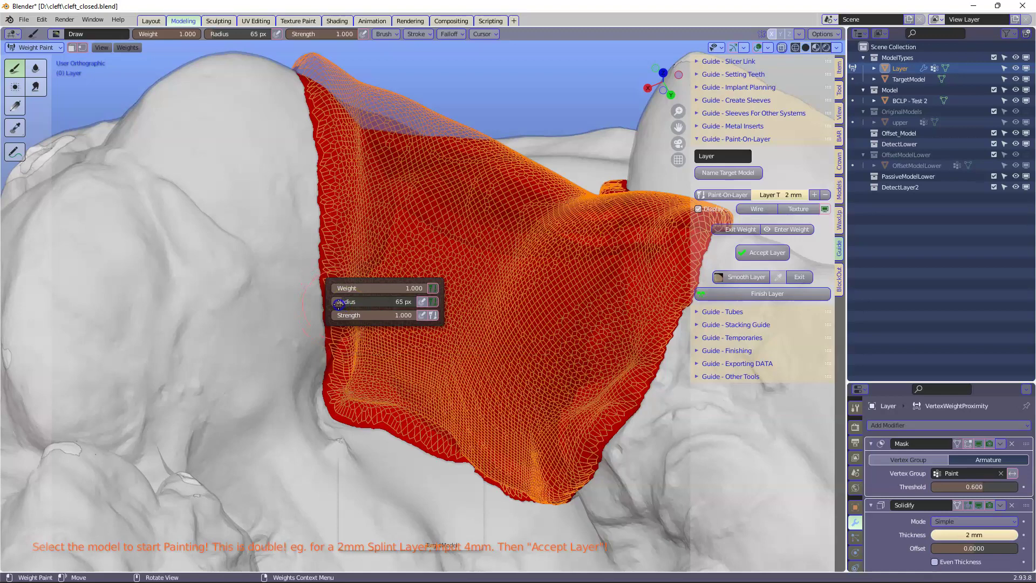
middle_click_drag(441, 236, 479, 237)
scroll(475, 234, "up", 2)
scroll(475, 234, "down", 2)
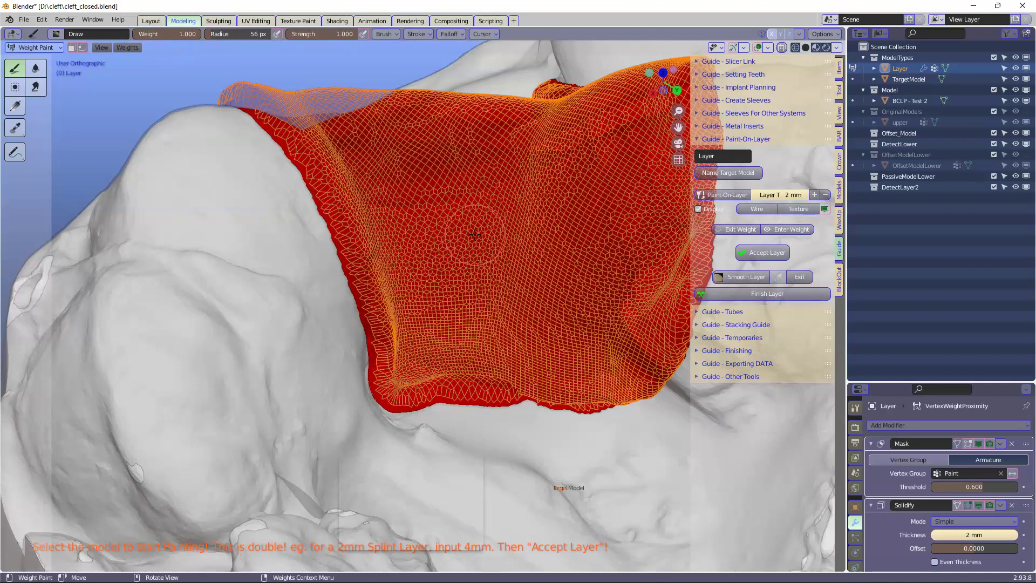
right_click(394, 238)
left_click(380, 249)
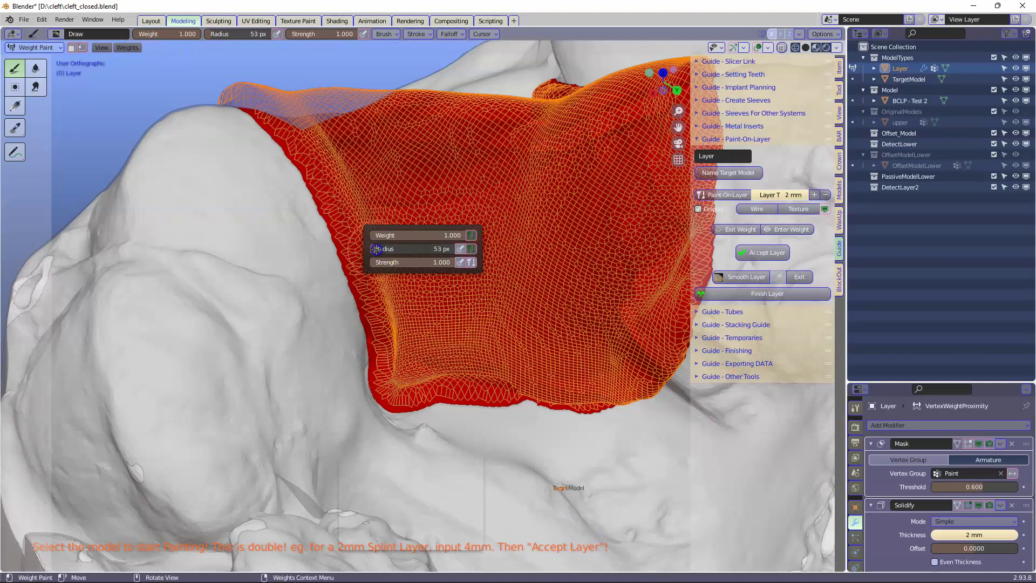
left_click_drag(375, 250, 381, 250)
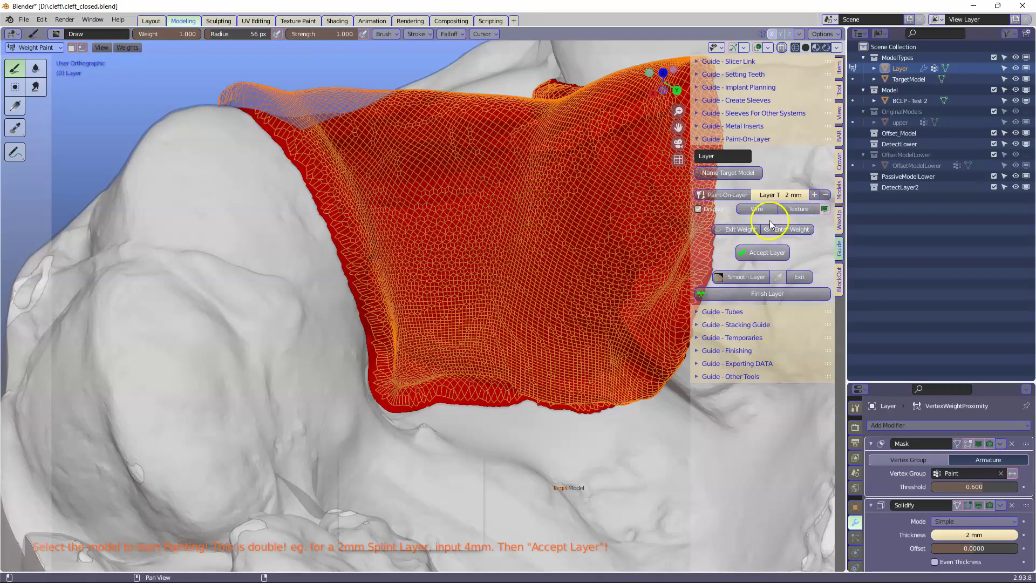
Step: Switch the weight paint brush to subtracting and try a perforation in the layer with the 56 px radius
left_click(825, 195)
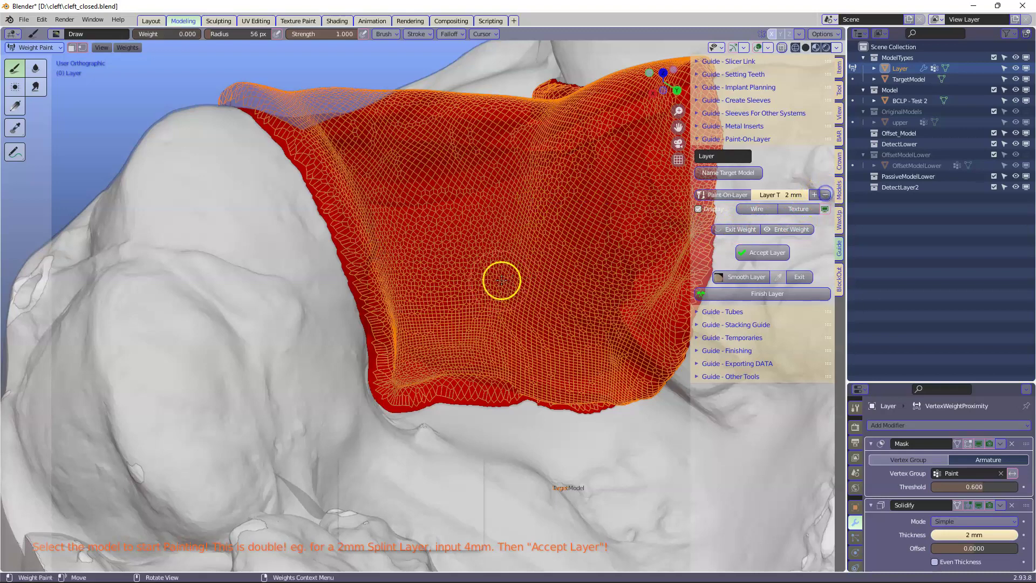
scroll(454, 280, "up", 1)
left_click(445, 283)
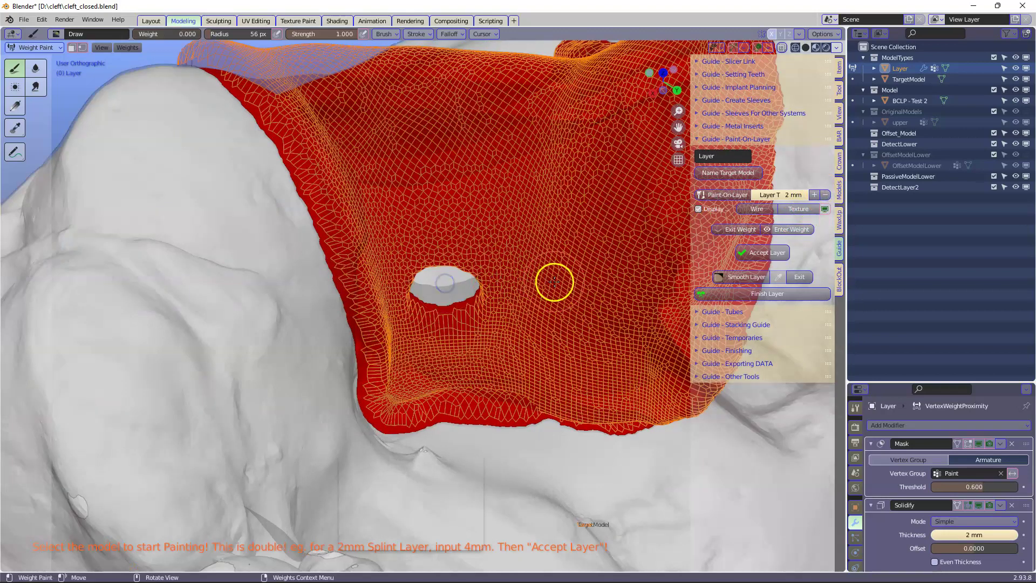
middle_click_drag(555, 280, 550, 233)
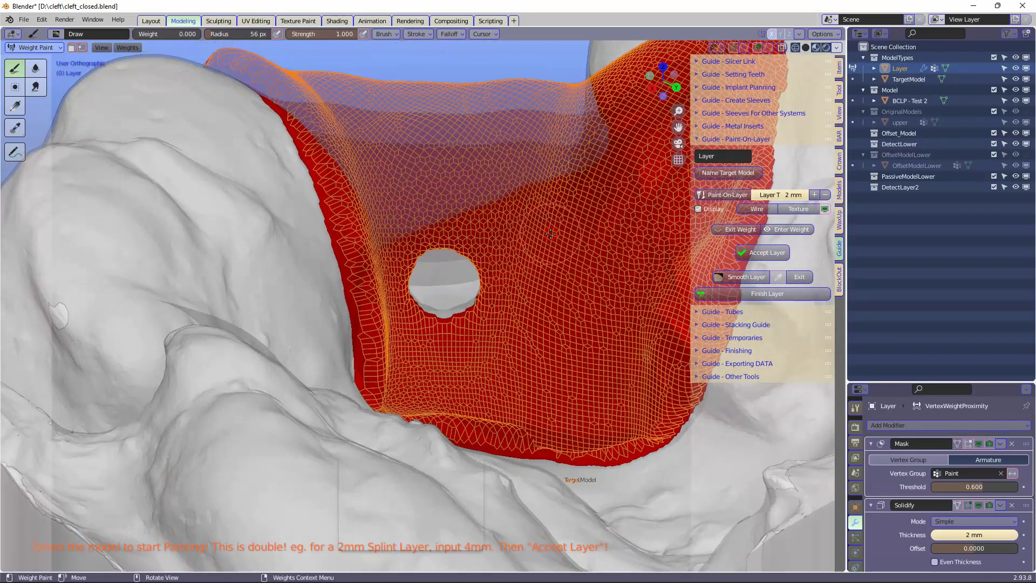
Step: Set the brush radius to 30 px and erase six spaced holes across the lower part of the layer's visible face
right_click(495, 227)
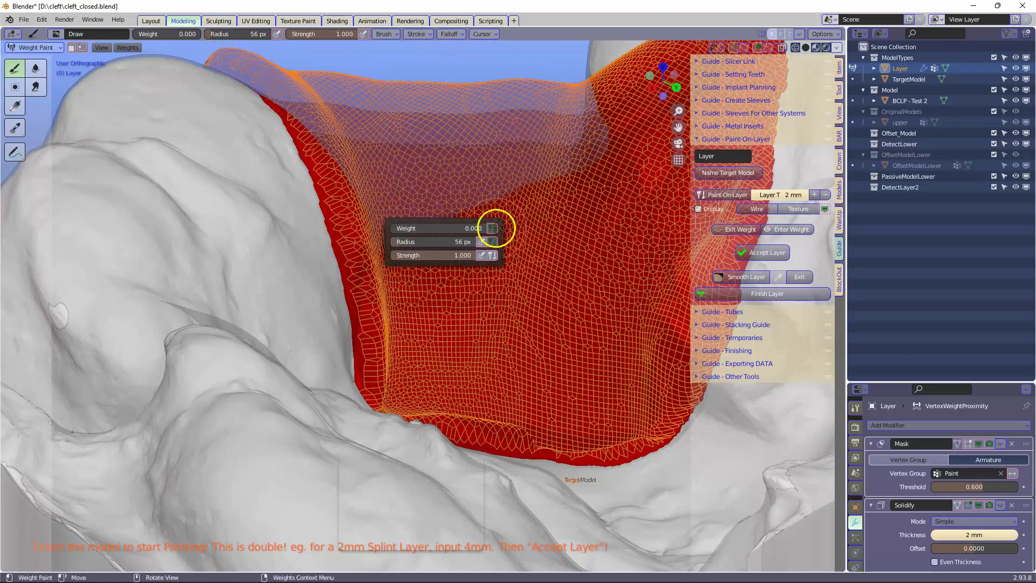
left_click(400, 242)
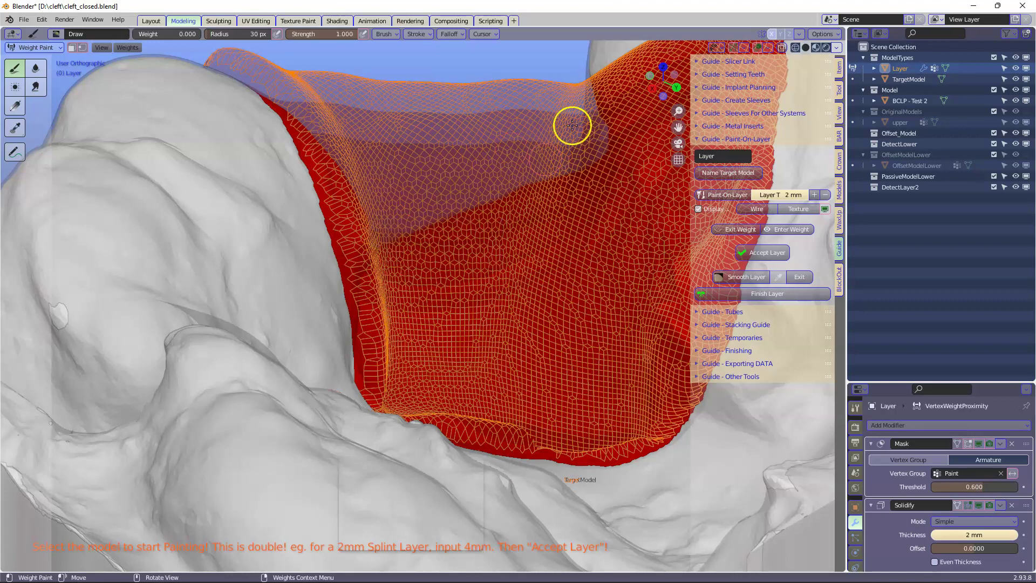
left_click(421, 277)
scroll(421, 277, "down", 1)
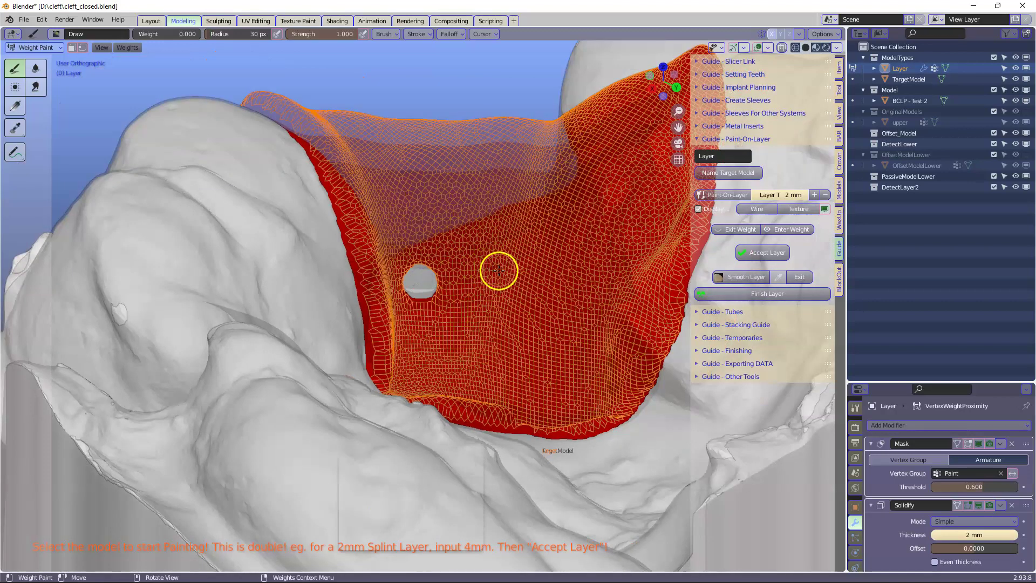
left_click(459, 351)
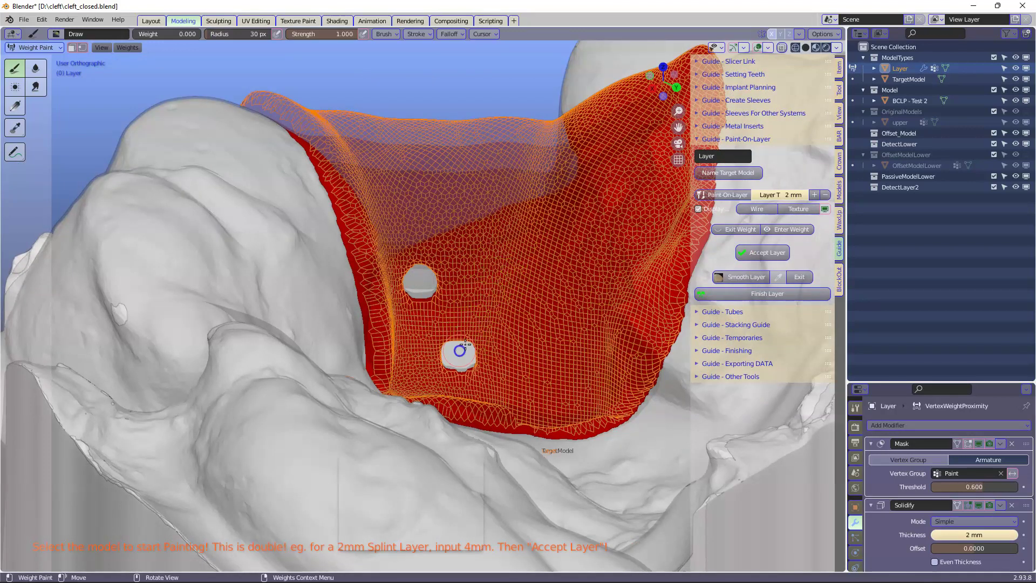
left_click(488, 287)
left_click(564, 312)
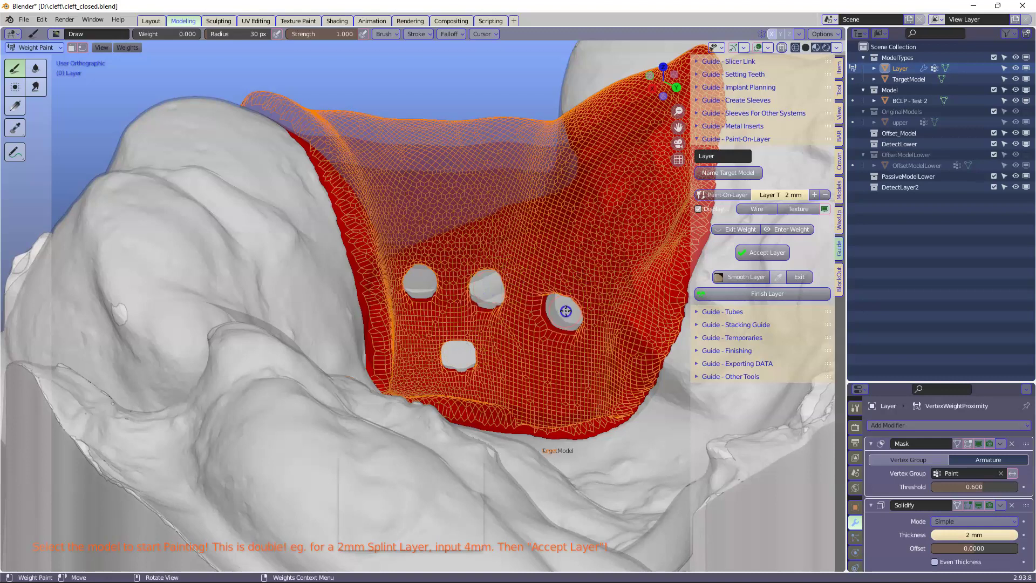
left_click(536, 361)
left_click(576, 240)
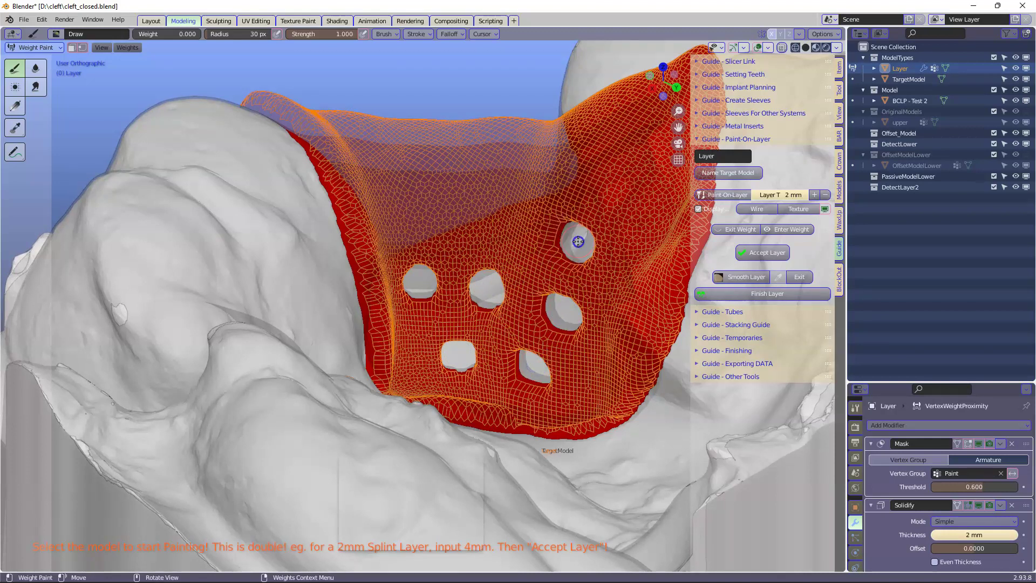
Step: Erase four more holes in the layer's upper part, continuing the perforation pattern over its crest
left_click(501, 209)
left_click(410, 197)
middle_click_drag(410, 199, 436, 236)
left_click(574, 149)
mouse_move(363, 203)
middle_mouse_down()
mouse_move(442, 205)
mouse_move(561, 231)
mouse_move(484, 203)
mouse_move(431, 228)
mouse_move(423, 222)
middle_mouse_up()
left_click(423, 186)
middle_click_drag(423, 185, 516, 227)
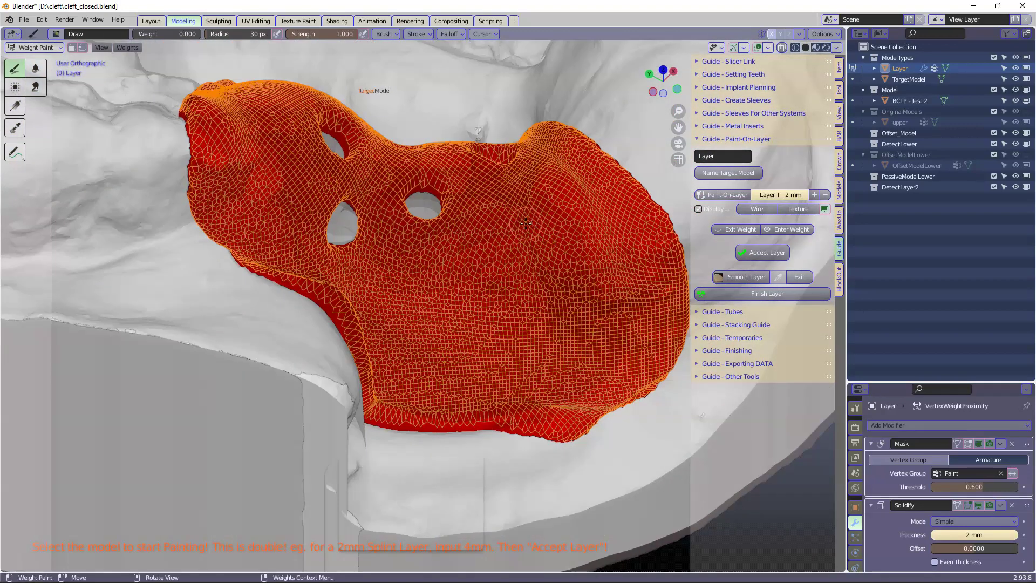
Step: Erase five evenly spaced holes on the opposite face of the layer to complete the perforations
left_click(526, 223)
left_click(404, 286)
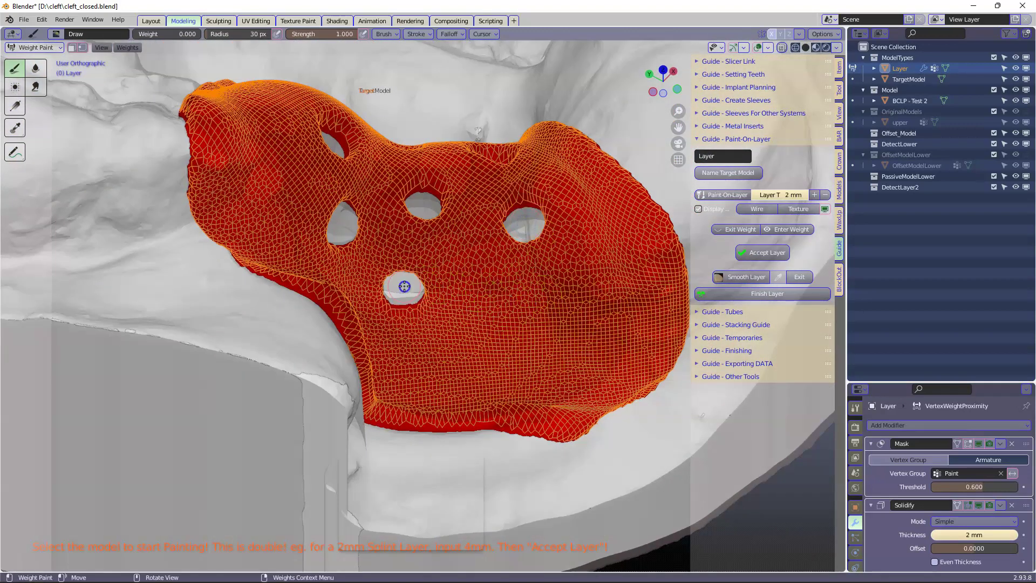
left_click(506, 305)
left_click(547, 372)
mouse_move(548, 372)
middle_mouse_down()
mouse_move(516, 342)
mouse_move(465, 333)
middle_mouse_up()
left_click(448, 337)
mouse_move(372, 354)
middle_mouse_down()
mouse_move(393, 324)
mouse_move(301, 389)
mouse_move(193, 359)
mouse_move(92, 351)
mouse_move(60, 388)
mouse_move(403, 327)
mouse_move(407, 346)
middle_mouse_up()
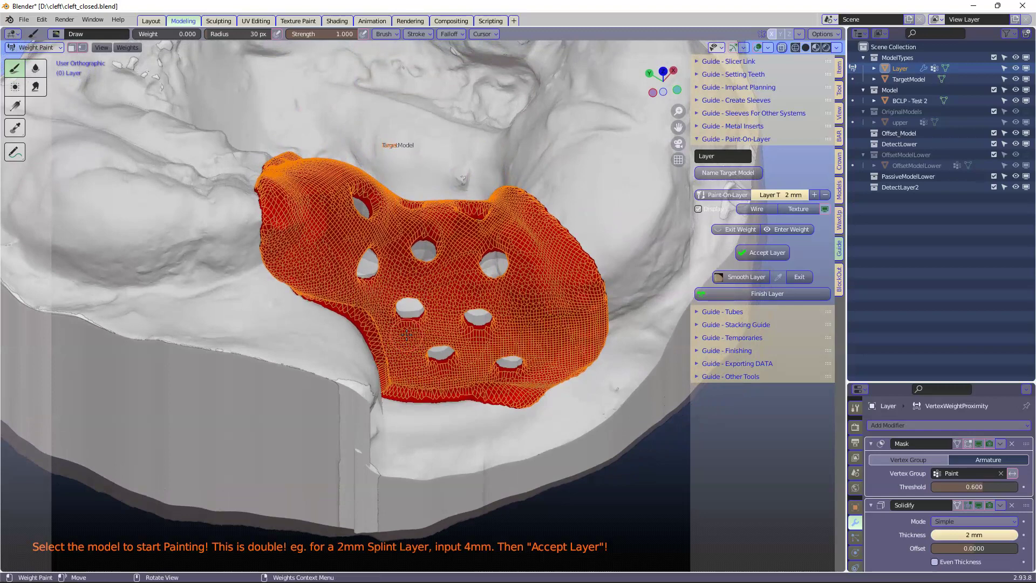
Step: Accept the perforated layer and set its remesh voxel size to 0.2 mm
middle_click_drag(442, 286, 429, 290)
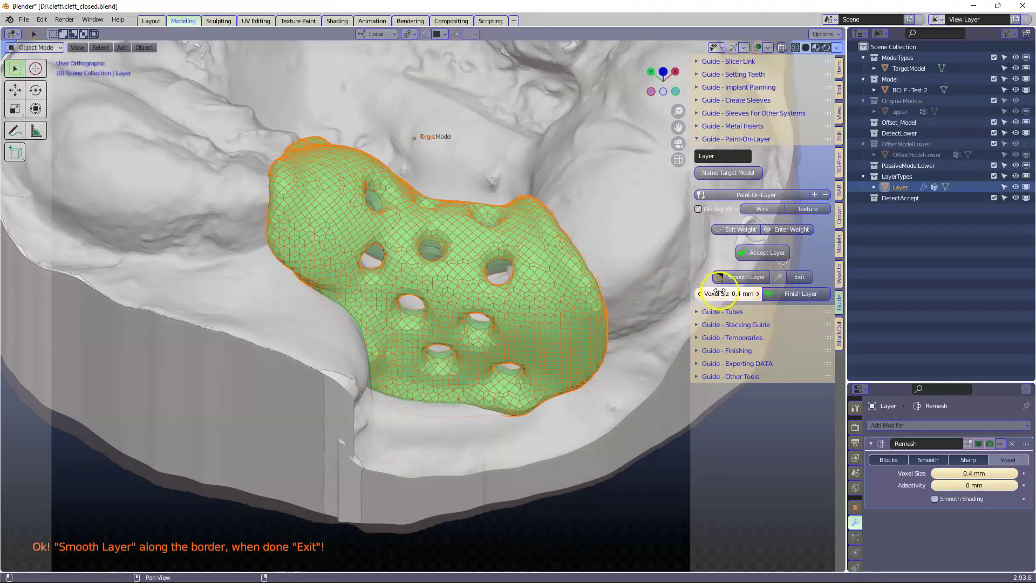
left_click(721, 295)
type("0.2")
key("Return")
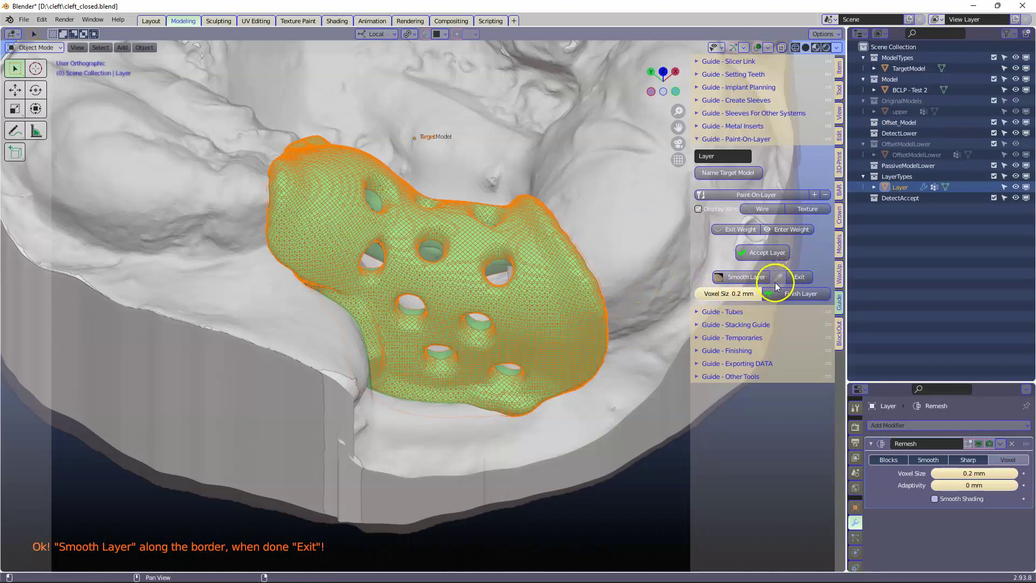
Step: Smooth the accepted layer's border from several sides with the Smooth Layer tool and exit smoothing
left_click(752, 277)
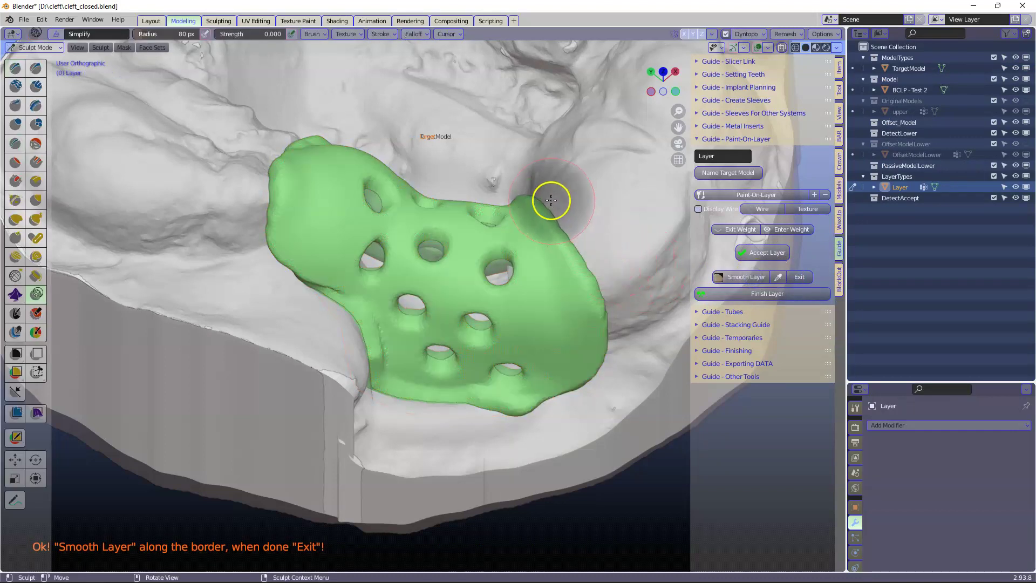
mouse_move(540, 362)
left_mouse_down()
mouse_move(345, 416)
mouse_move(233, 178)
mouse_move(274, 149)
mouse_move(425, 370)
left_mouse_up()
middle_click_drag(425, 369, 392, 278)
mouse_move(419, 323)
left_mouse_down()
mouse_move(432, 294)
mouse_move(544, 375)
mouse_move(660, 285)
left_mouse_up()
mouse_move(659, 285)
middle_mouse_down()
mouse_move(600, 342)
mouse_move(421, 419)
middle_mouse_up()
mouse_move(585, 331)
middle_mouse_down()
mouse_move(377, 297)
mouse_move(282, 181)
mouse_move(363, 338)
middle_mouse_up()
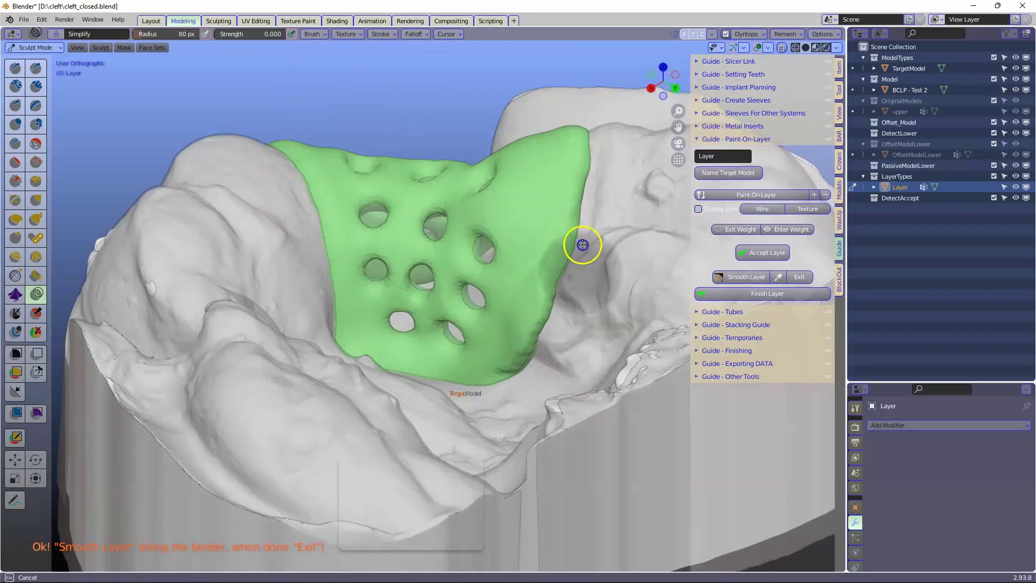
middle_click_drag(322, 295, 567, 187)
left_click(799, 278)
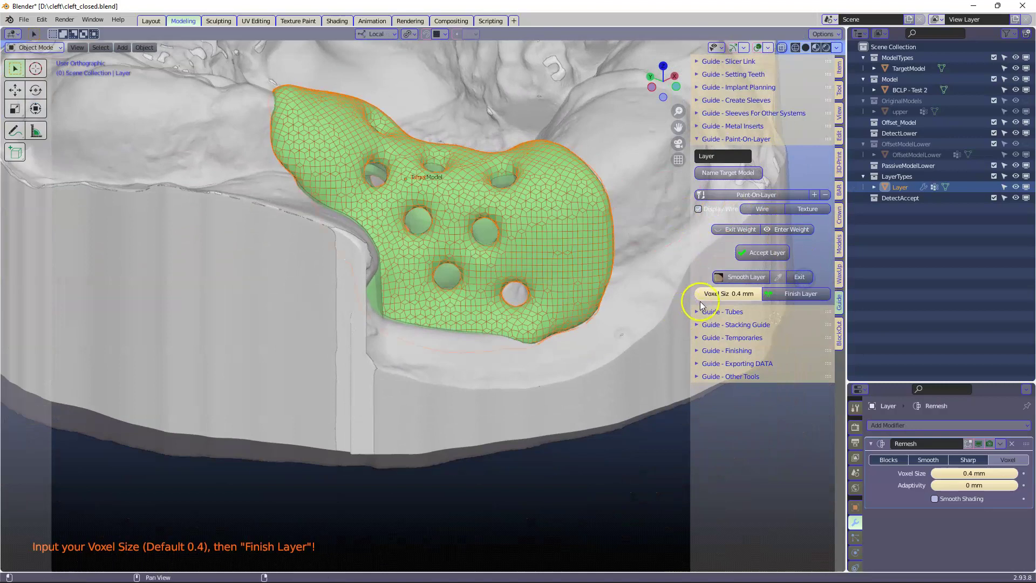
Step: Set the voxel size to 0.2 mm and finish the smoothed layer
left_click(715, 297)
type("0.2")
key("Return")
left_click(786, 291)
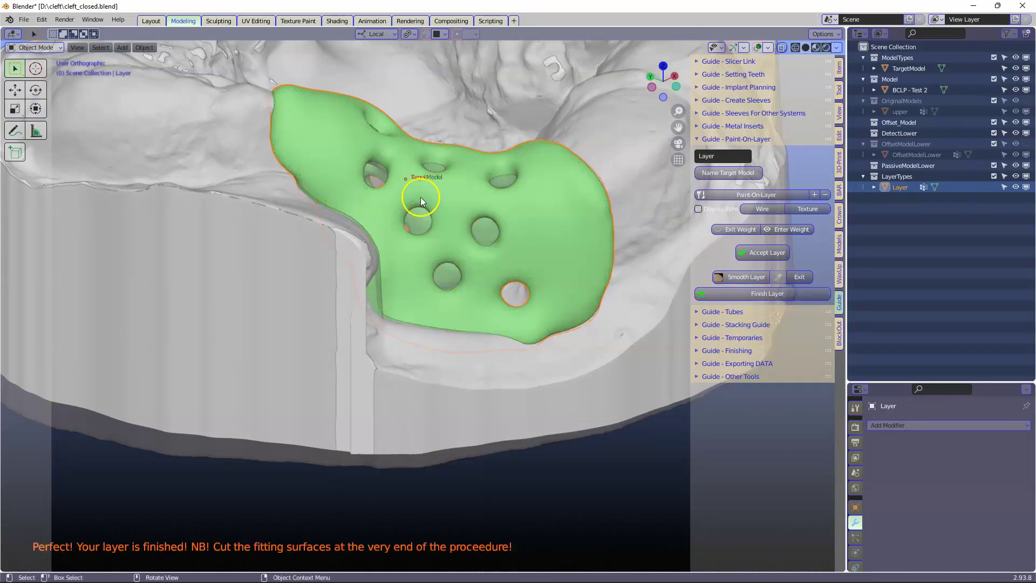
Step: Cut the fitting surface into the finished layer using the Guide Finishing tools
middle_click_drag(416, 196, 375, 231)
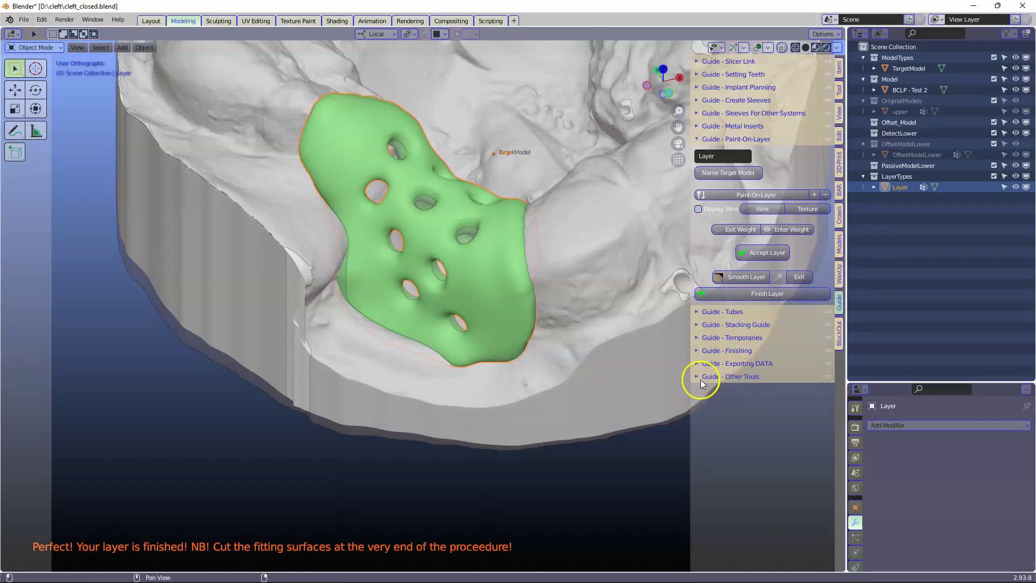
left_click(702, 351)
scroll(785, 307, "down", 3)
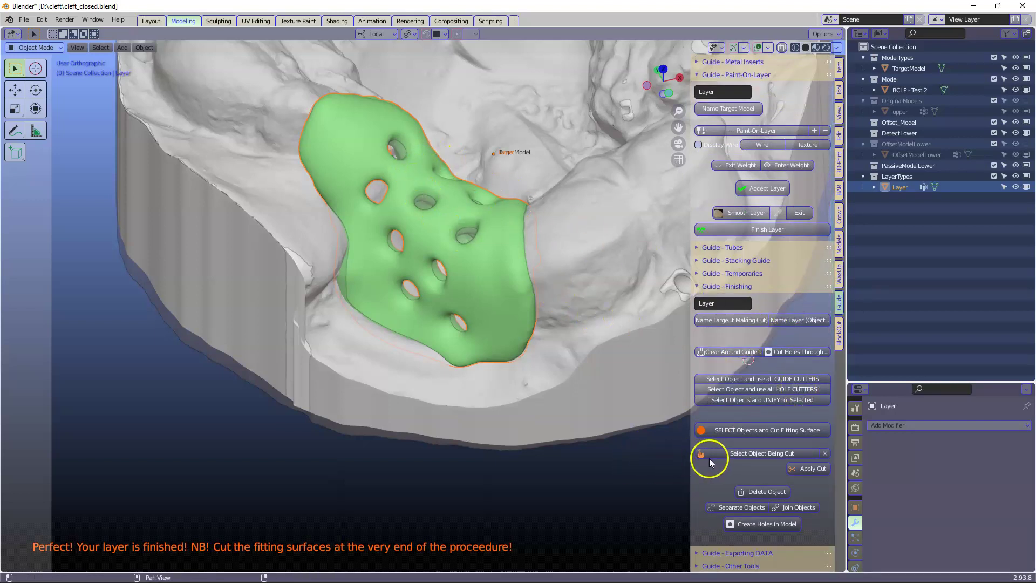
left_click(775, 434)
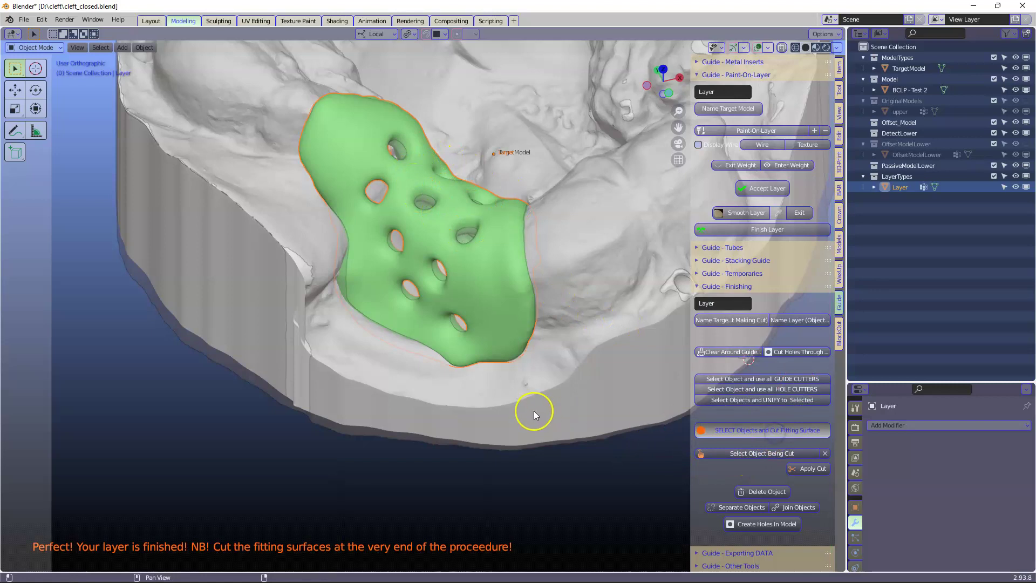
Step: Invert the selection and hide the model objects to isolate the cut layer
middle_click_drag(440, 370, 532, 336)
scroll(430, 242, "up", 2)
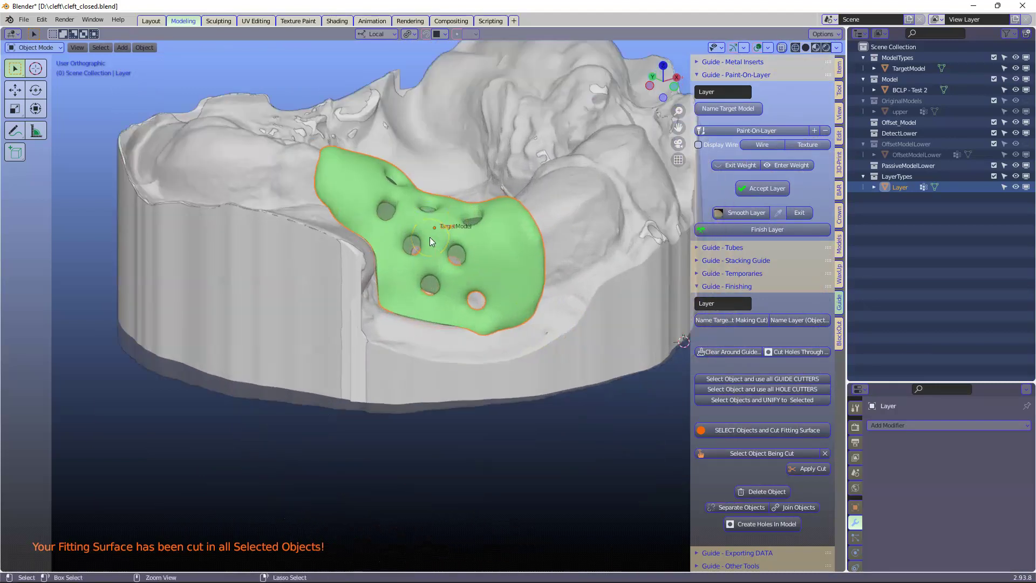
key("ctrl+i")
key("h")
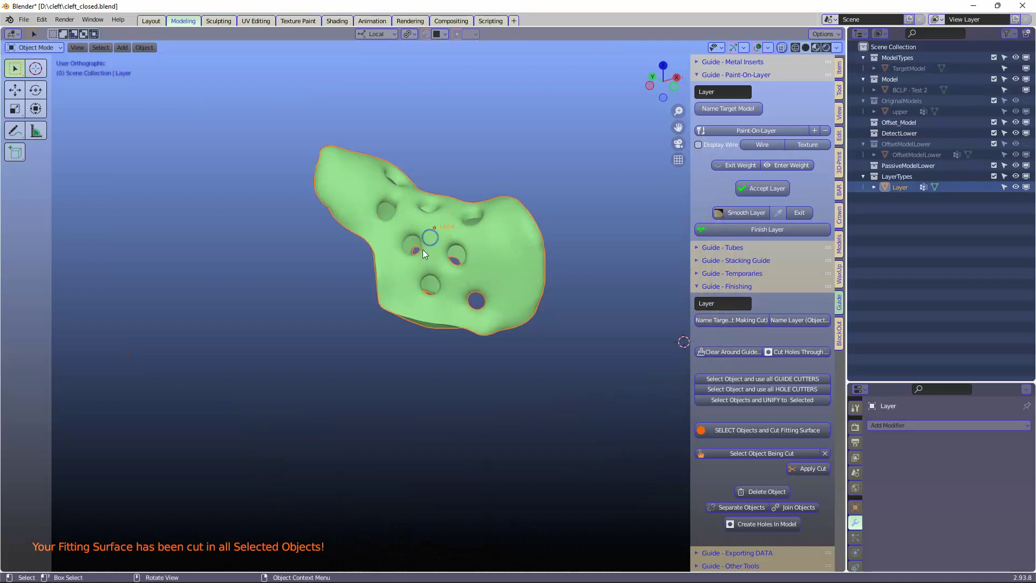